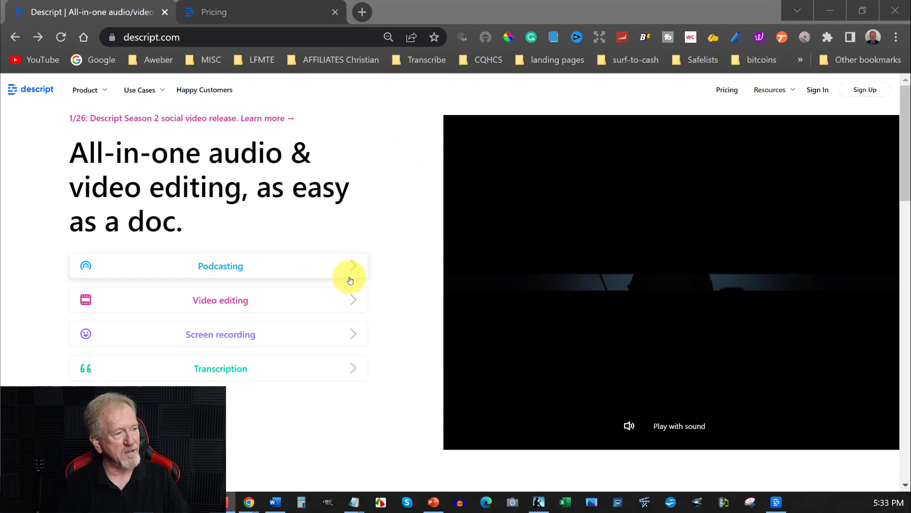
pyautogui.click(358, 300)
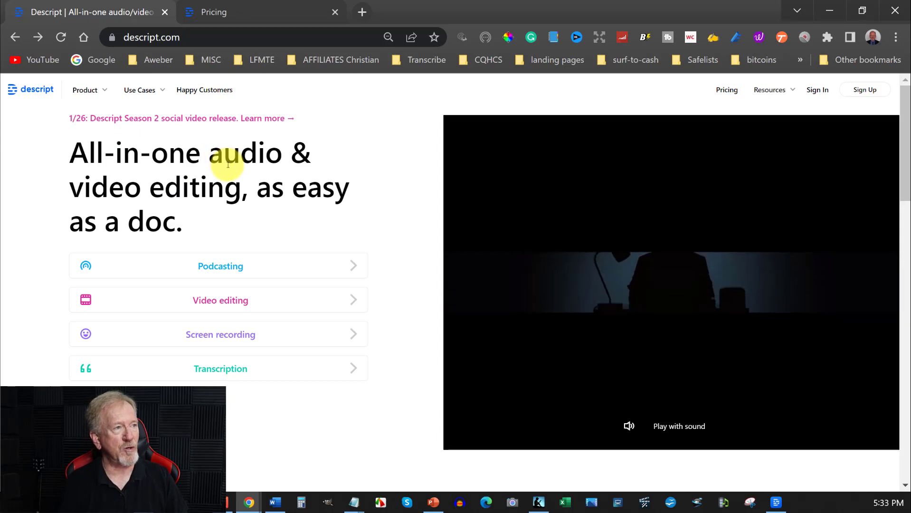
pyautogui.moveTo(162, 95)
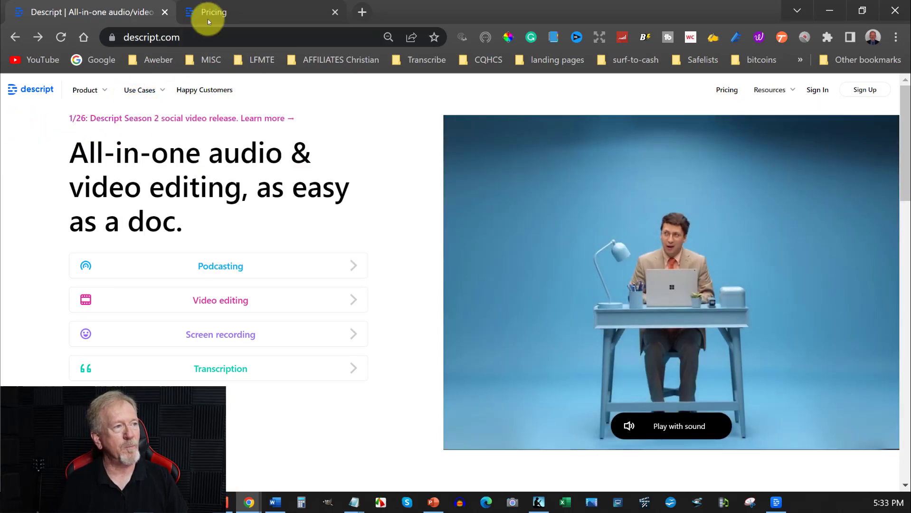
# - Bring up the Descript pricing page and scroll through the plan table
pyautogui.click(233, 12)
pyautogui.scroll(3, 357, 155)
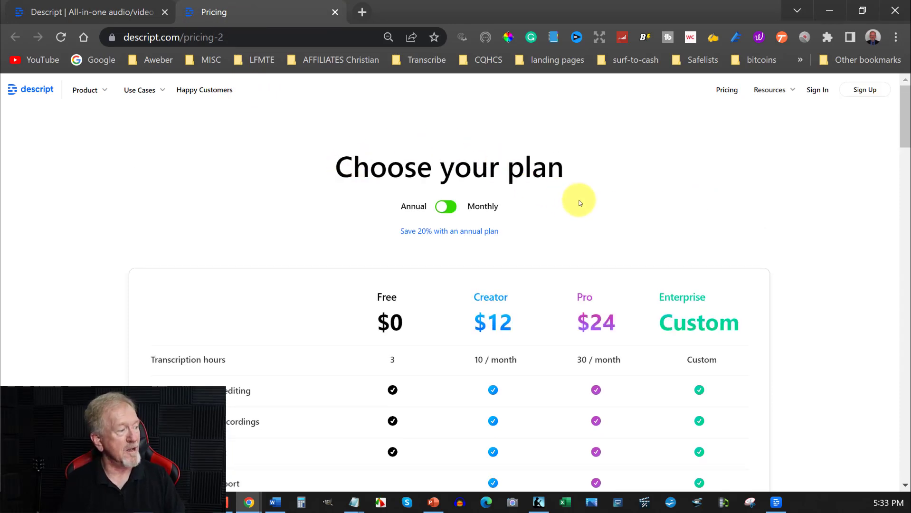
pyautogui.scroll(-2, 578, 200)
pyautogui.scroll(-2, 579, 202)
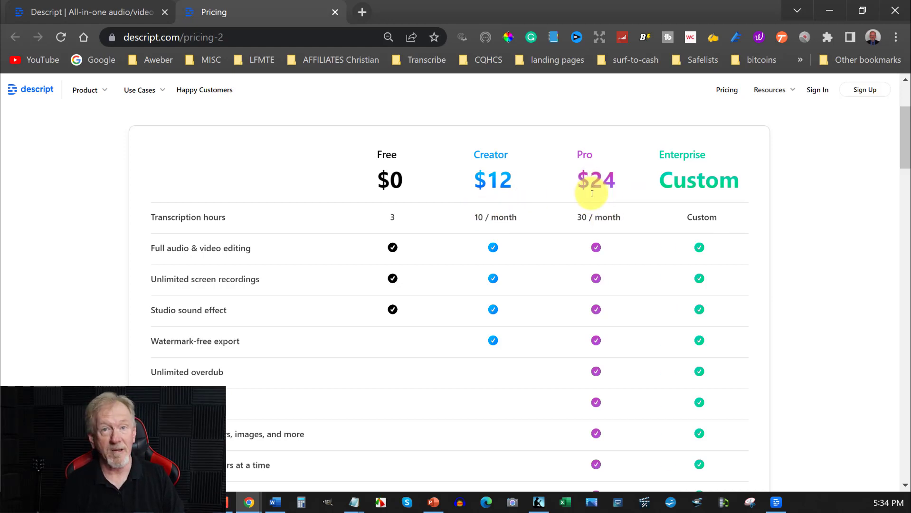
pyautogui.scroll(-3, 598, 204)
pyautogui.scroll(2, 598, 204)
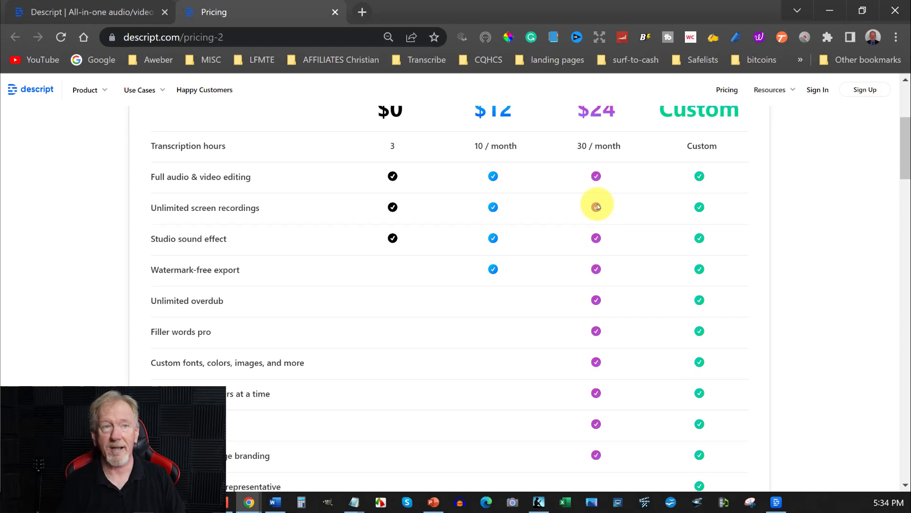
pyautogui.scroll(2, 598, 206)
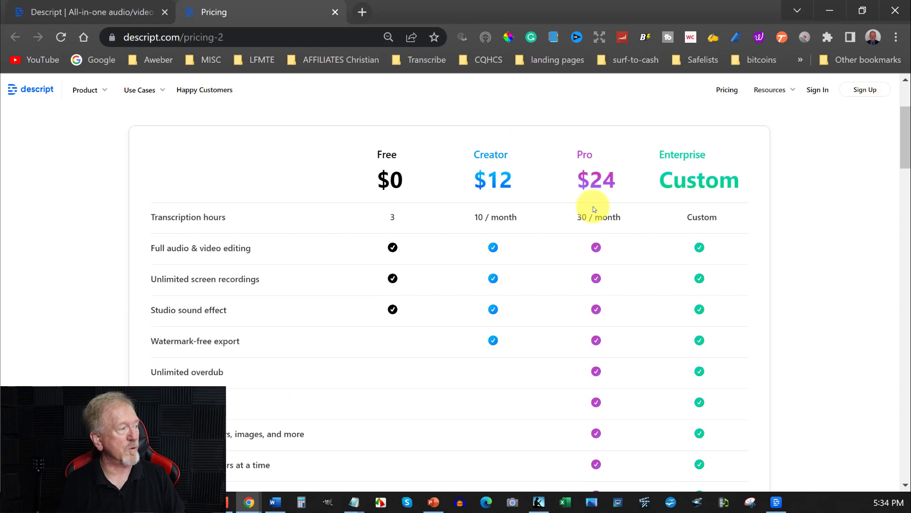
pyautogui.scroll(4, 476, 194)
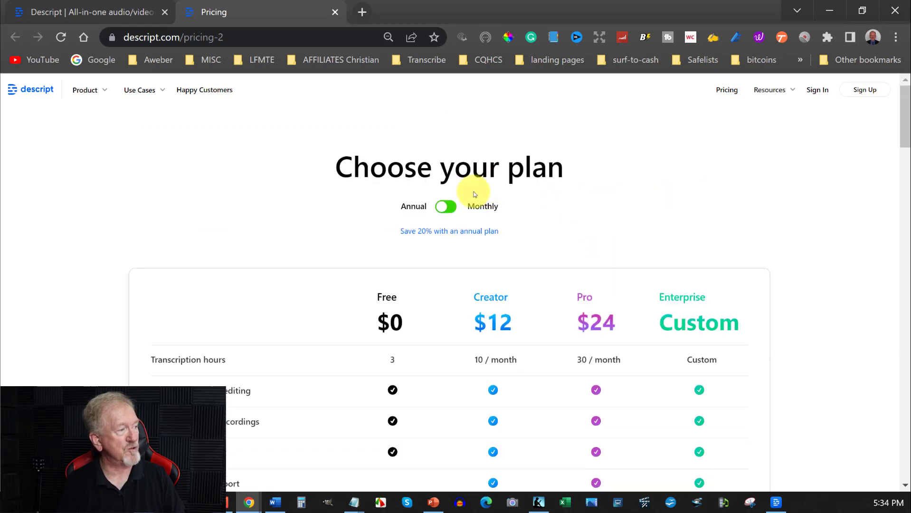
# - View the monthly billing prices, then switch the plans back to annual pricing
pyautogui.click(447, 206)
pyautogui.scroll(-3, 594, 209)
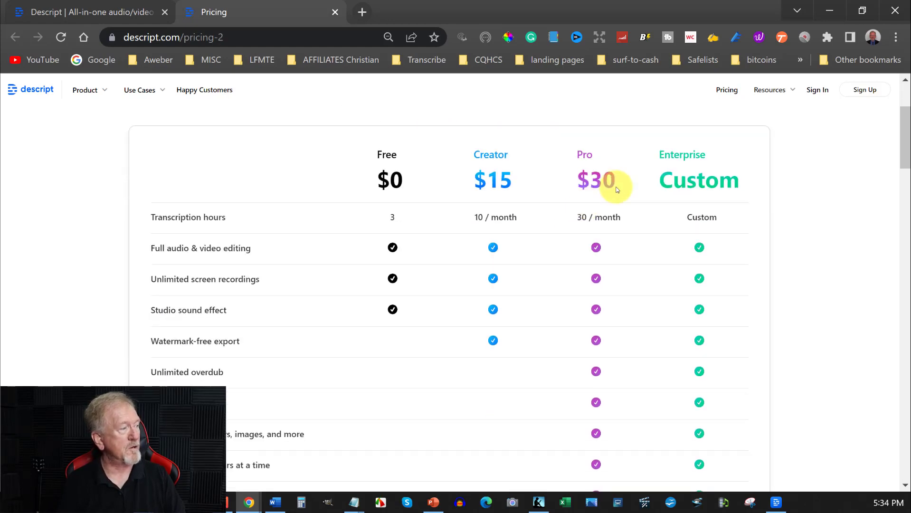
pyautogui.scroll(3, 475, 178)
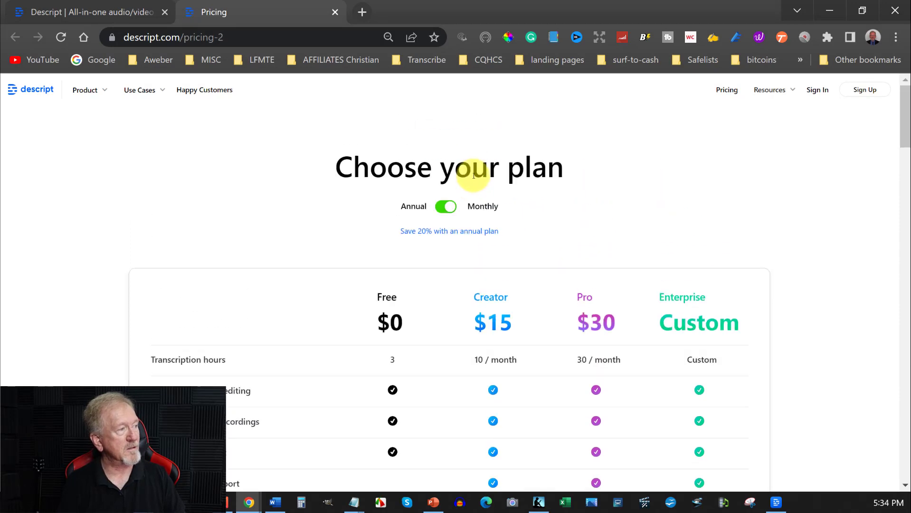
pyautogui.click(442, 207)
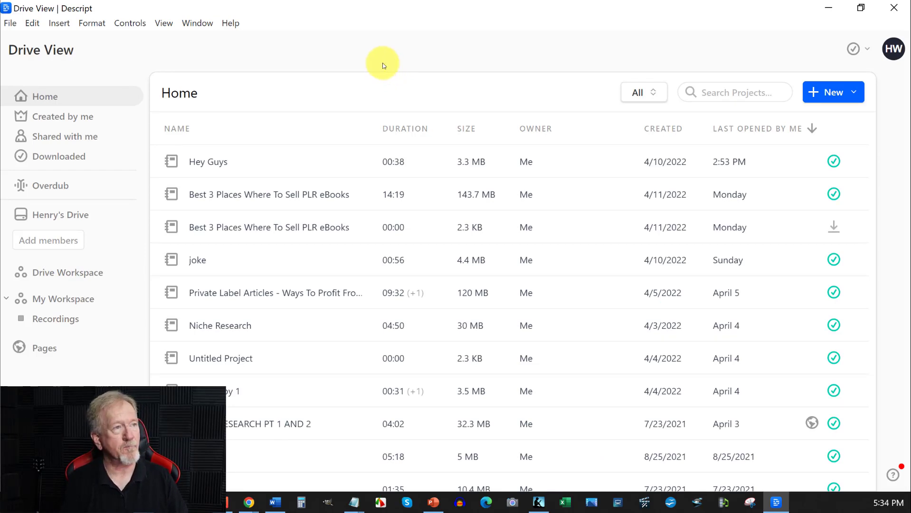
# - Start a new project from the File menu, briefly checking the Word article before returning
pyautogui.click(11, 26)
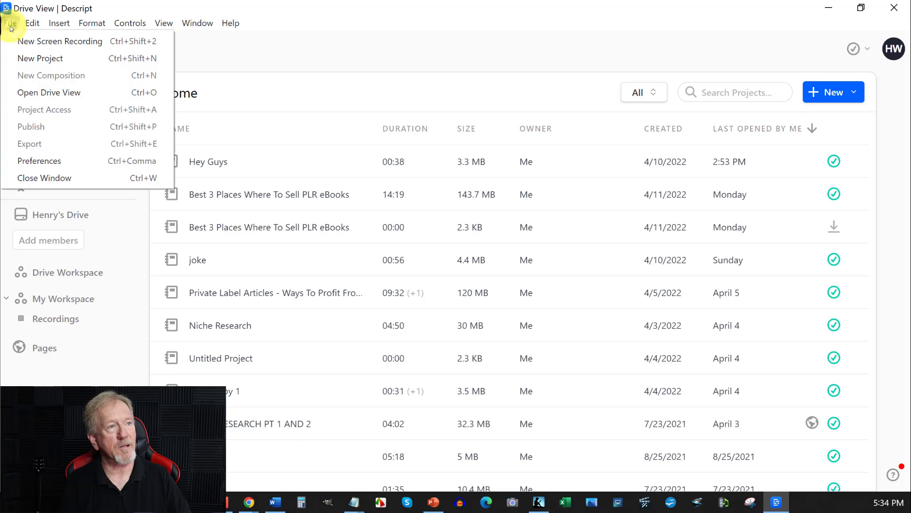
pyautogui.click(25, 59)
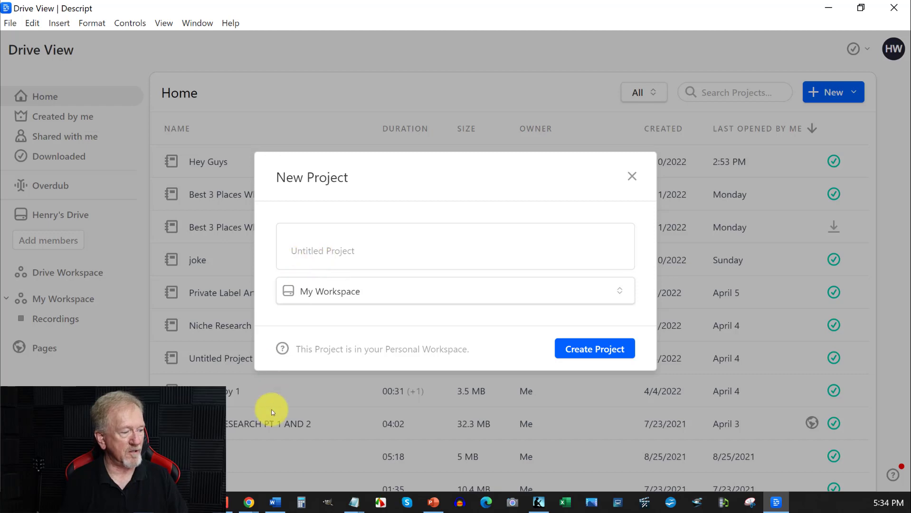
pyautogui.click(276, 503)
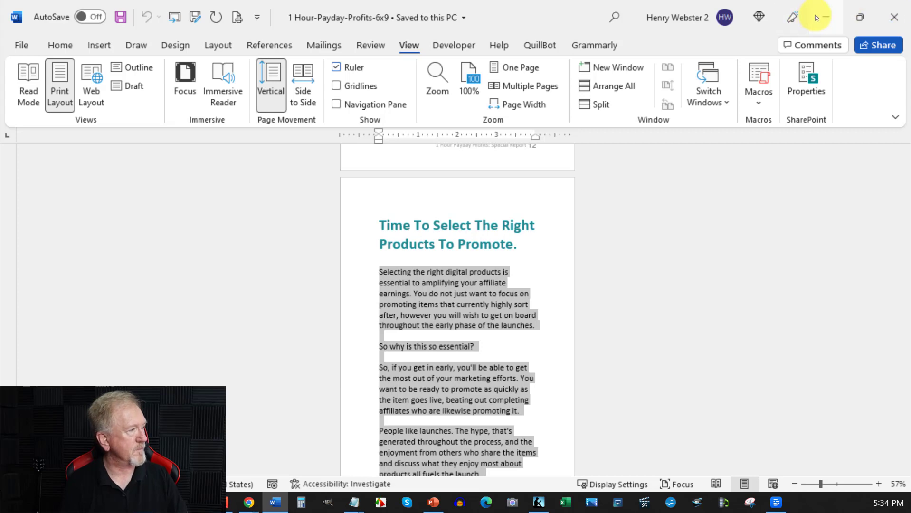
pyautogui.click(826, 17)
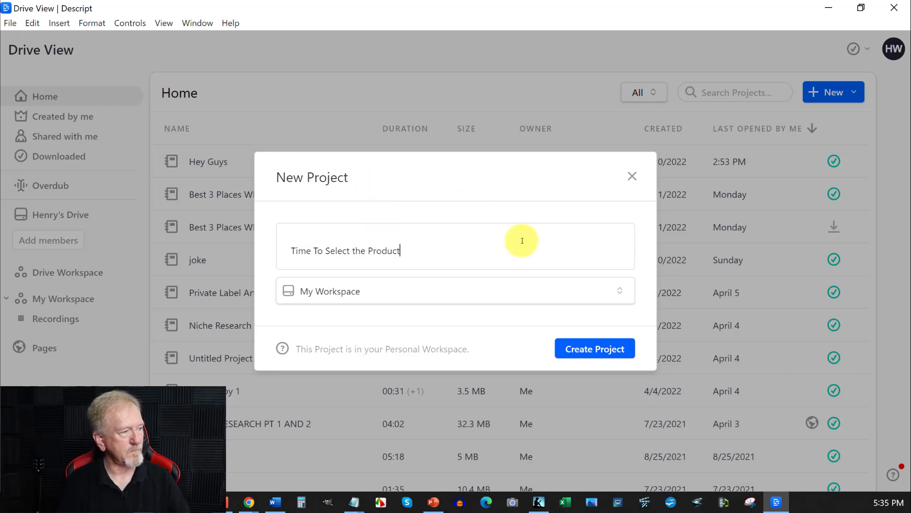
# - Create the 'Time To Select the Product' project and copy the selected article text from Word
pyautogui.click(579, 351)
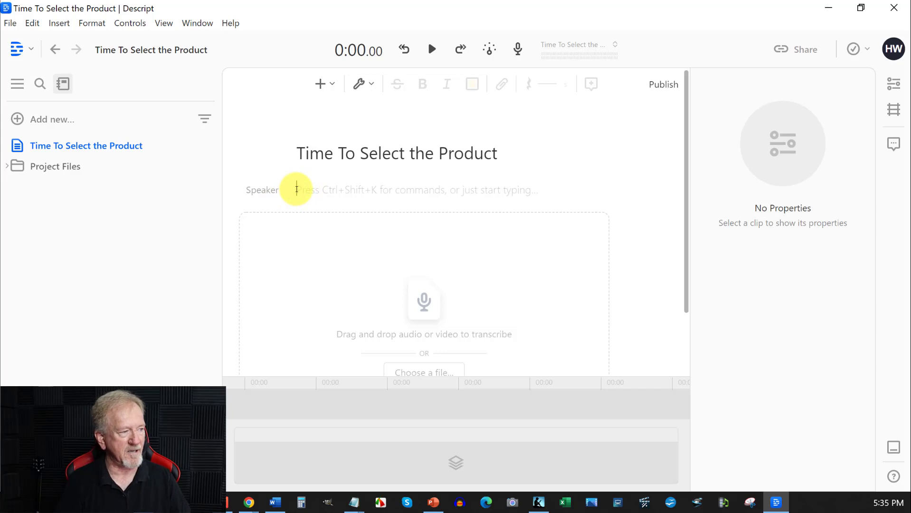
pyautogui.click(276, 503)
pyautogui.rightClick(406, 290)
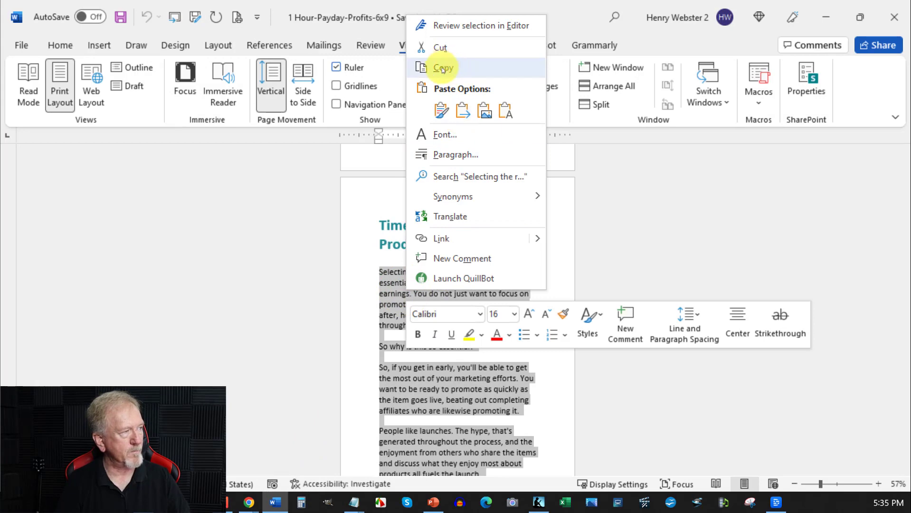
pyautogui.click(442, 67)
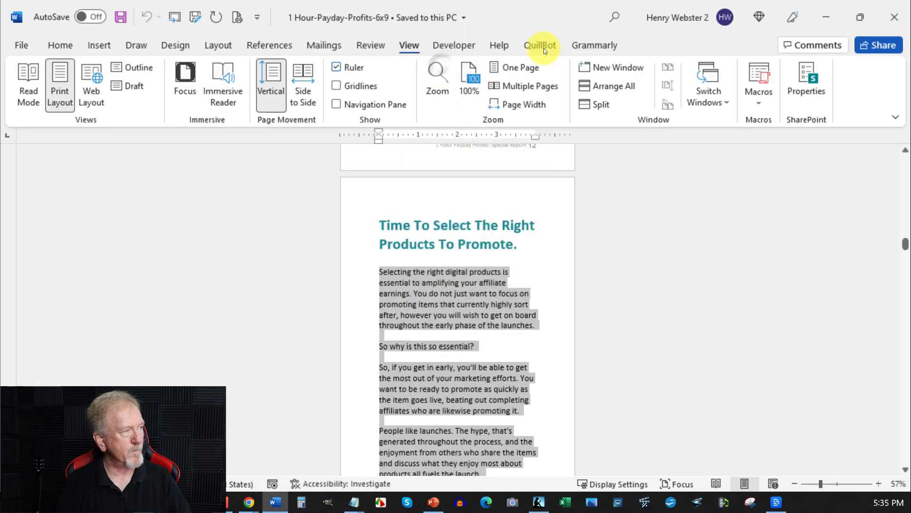
pyautogui.click(827, 16)
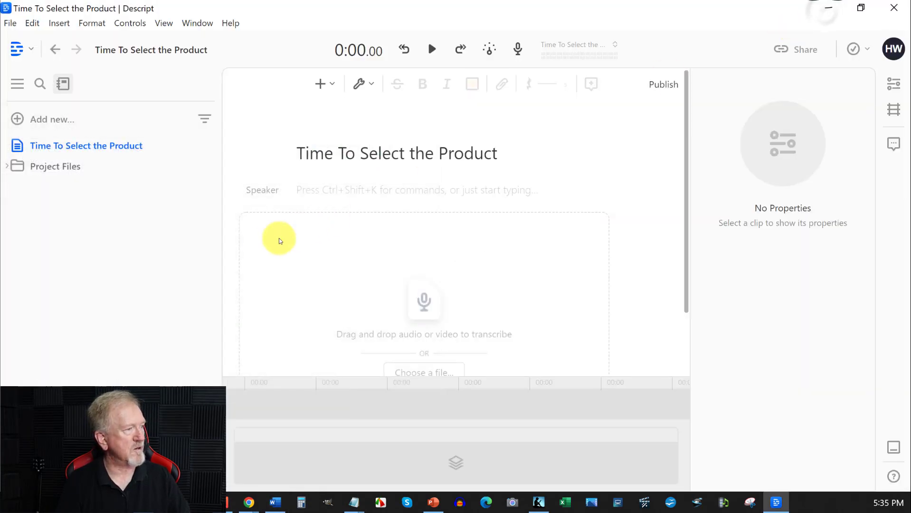
# - Paste the copied article into the empty script
pyautogui.click(295, 189)
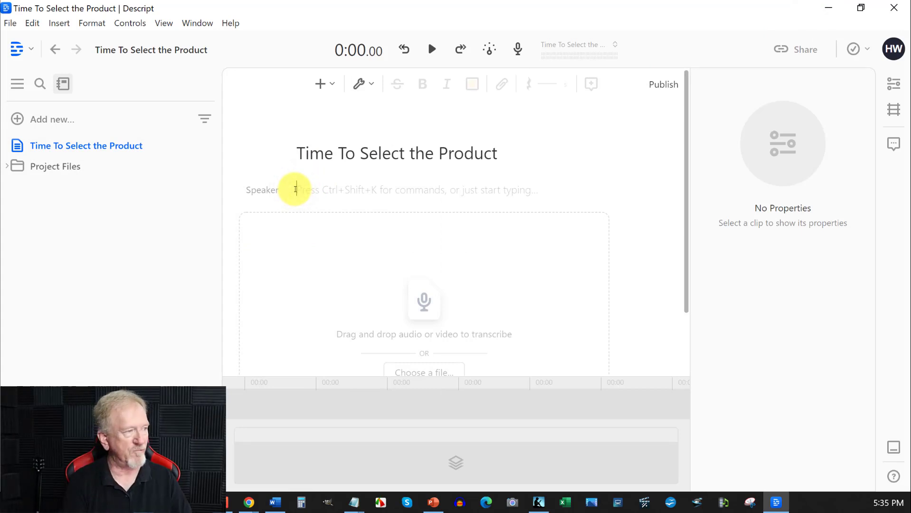
pyautogui.hotkey('ctrl', 'v')
pyautogui.scroll(5, 374, 300)
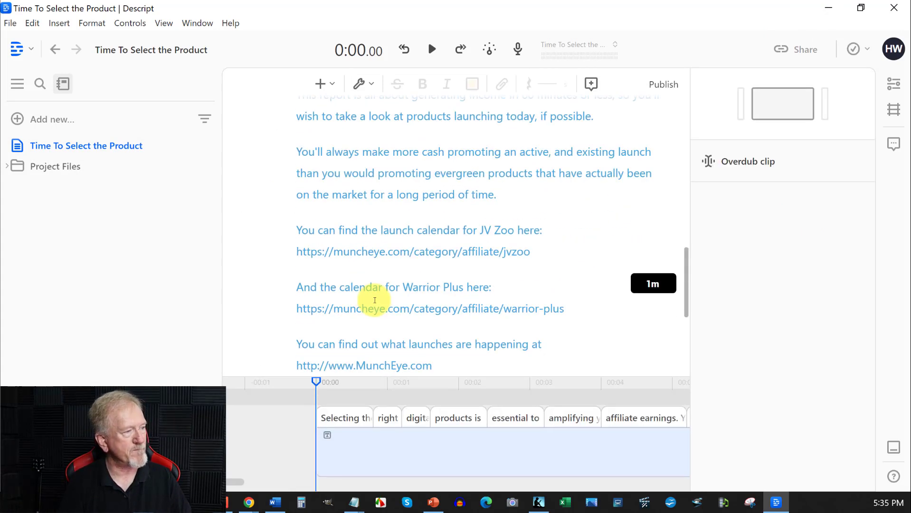
pyautogui.scroll(10, 375, 300)
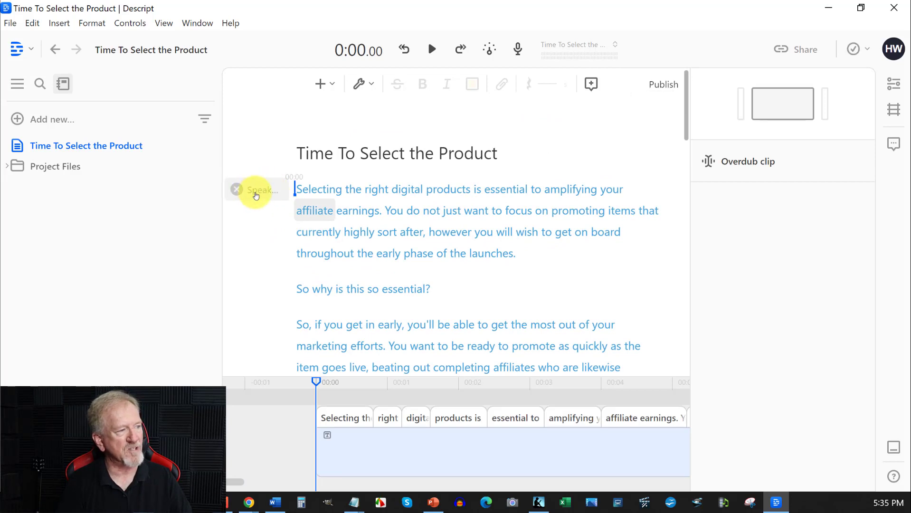
# - Preview the Don, Emily and Henry stock voices, then assign Henry as the speaker
pyautogui.click(261, 190)
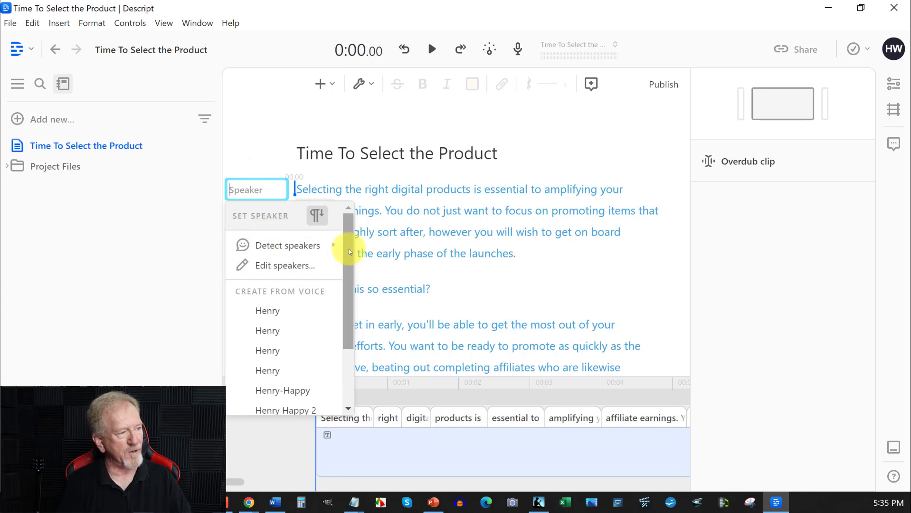
pyautogui.moveTo(349, 249); pyautogui.dragTo(340, 314)
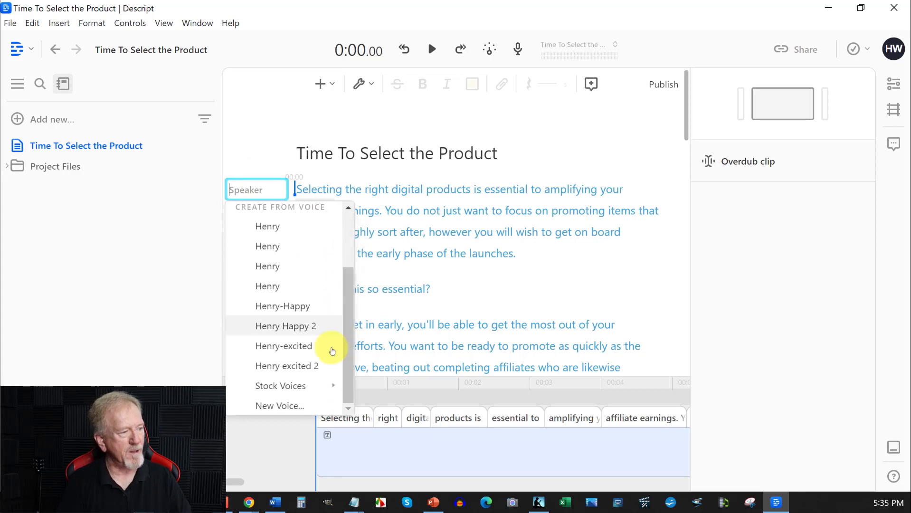
pyautogui.moveTo(278, 392)
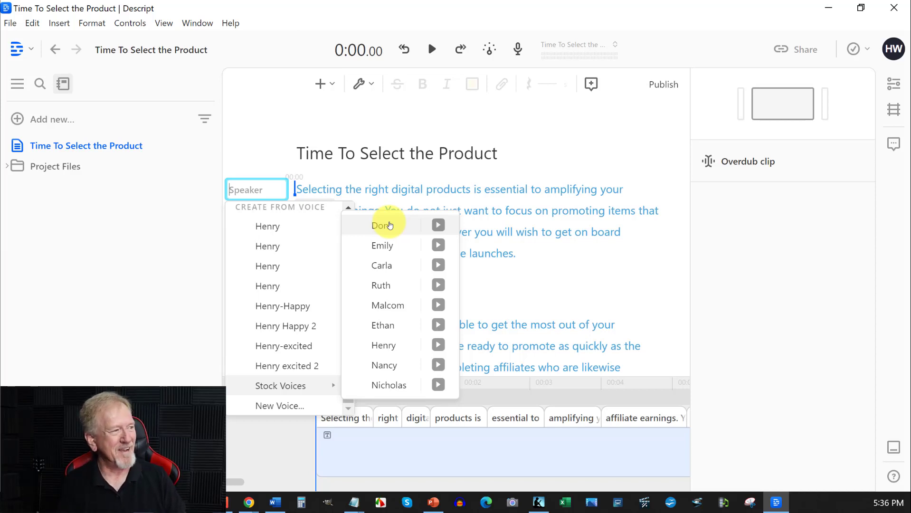
pyautogui.click(438, 226)
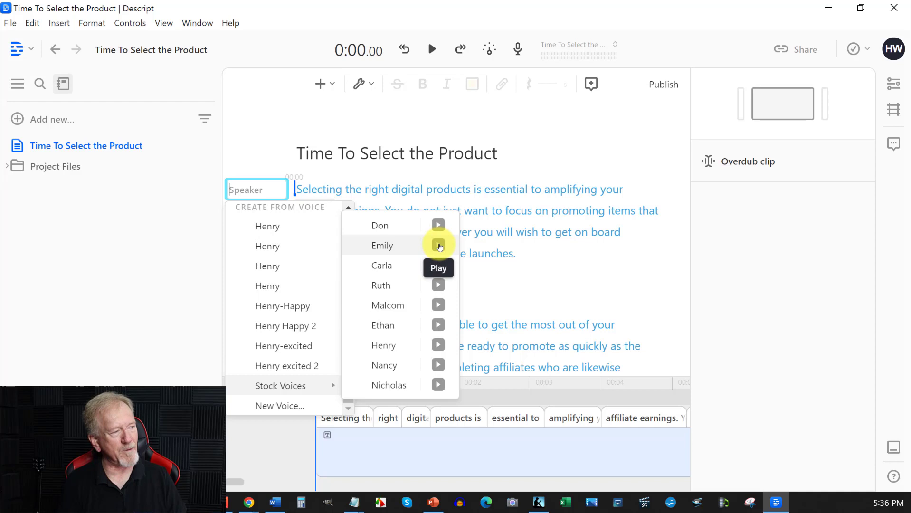
pyautogui.click(439, 245)
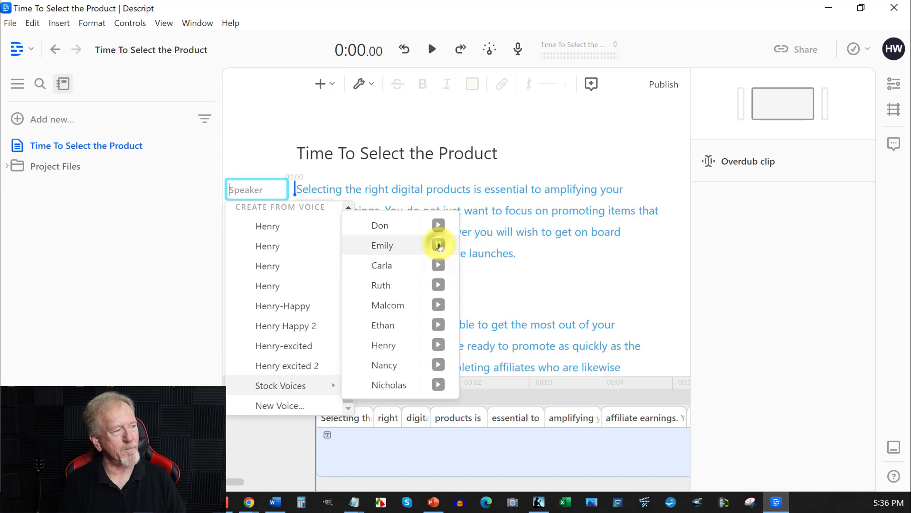
pyautogui.click(438, 345)
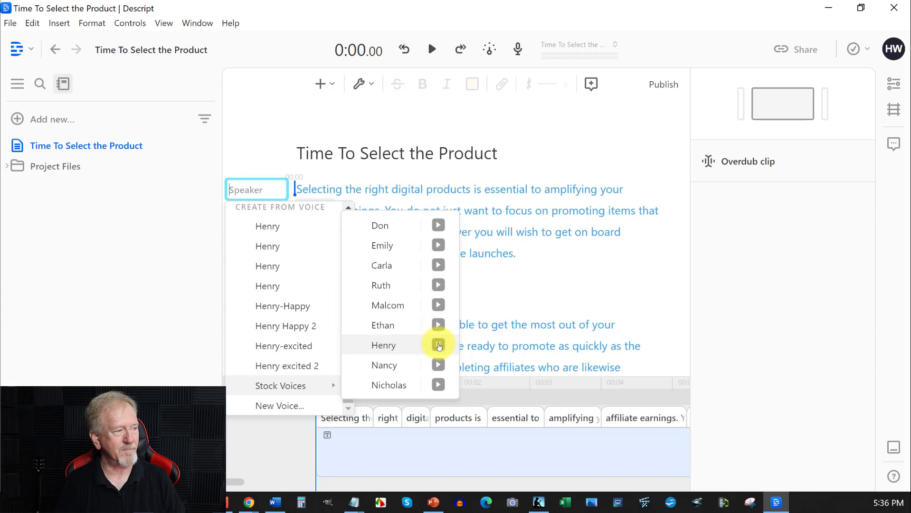
pyautogui.click(438, 346)
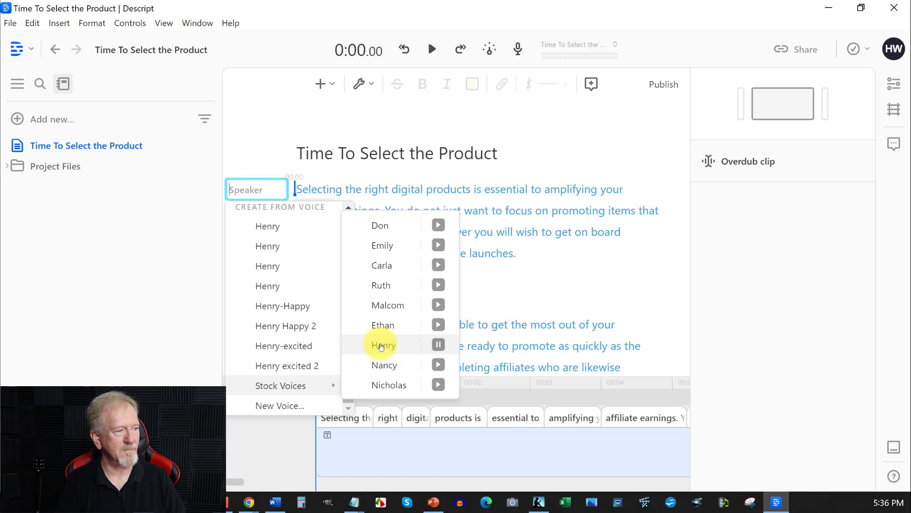
pyautogui.click(381, 345)
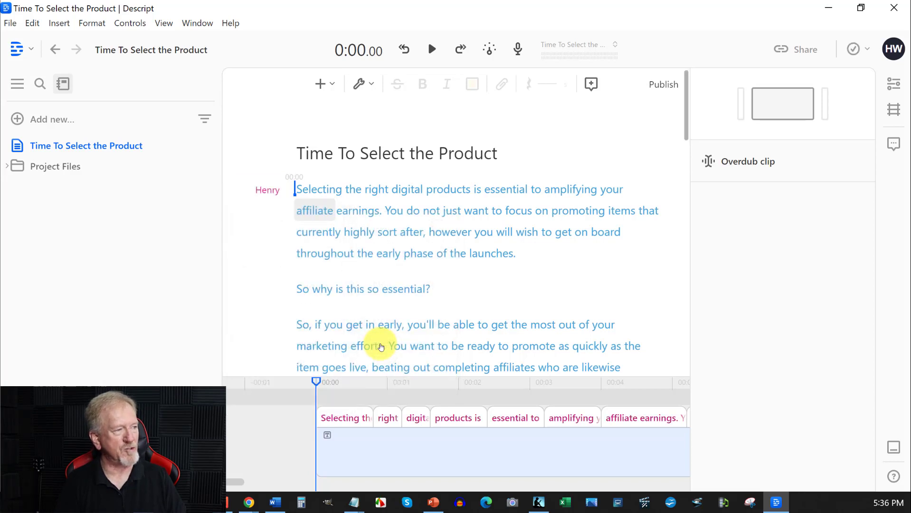
# - Preview Henry's Formal, Formal 3 and Formal 4 styles, then choose Formal 3
pyautogui.click(273, 192)
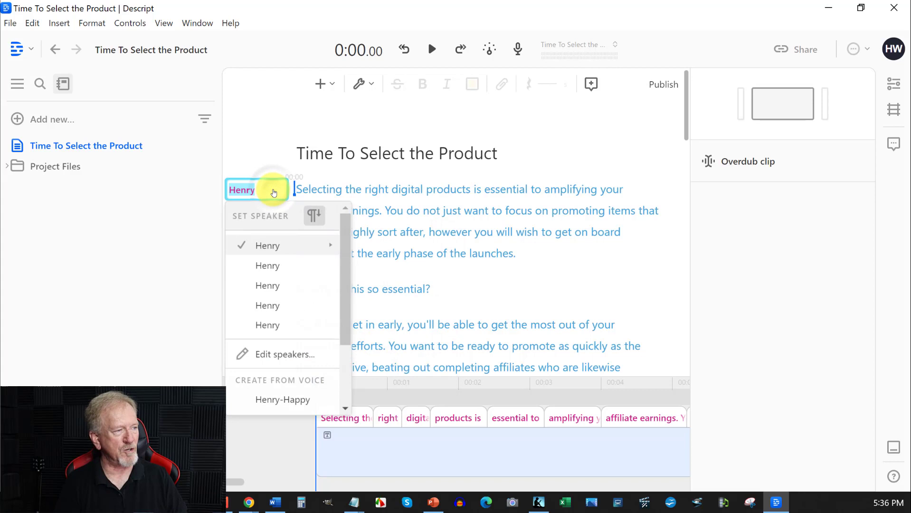
pyautogui.moveTo(328, 245)
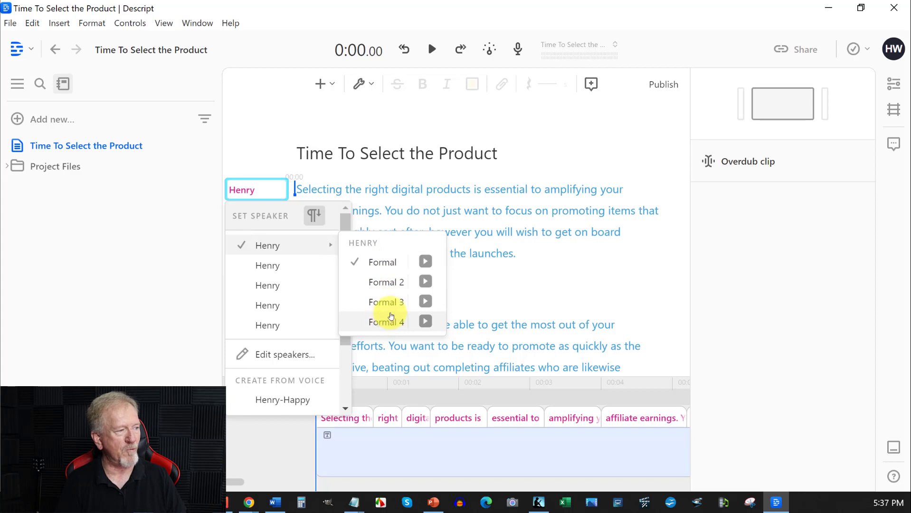
pyautogui.click(425, 262)
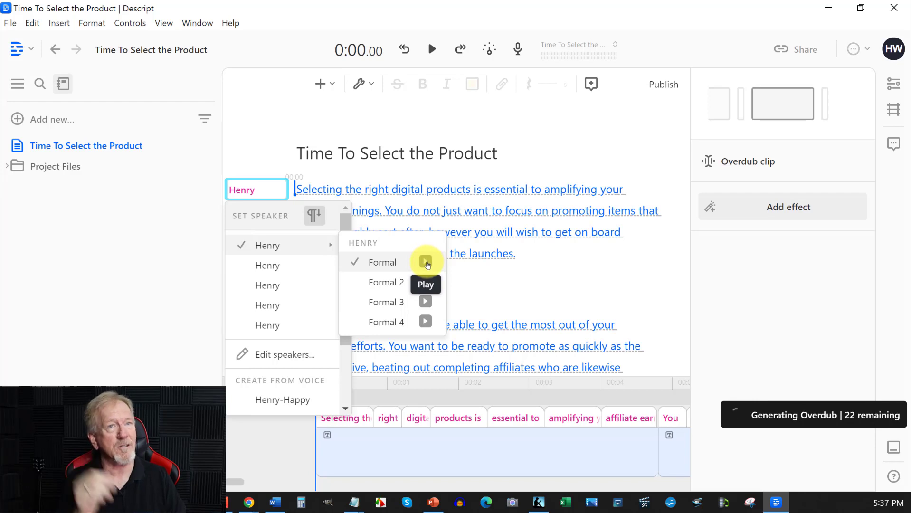
pyautogui.click(426, 263)
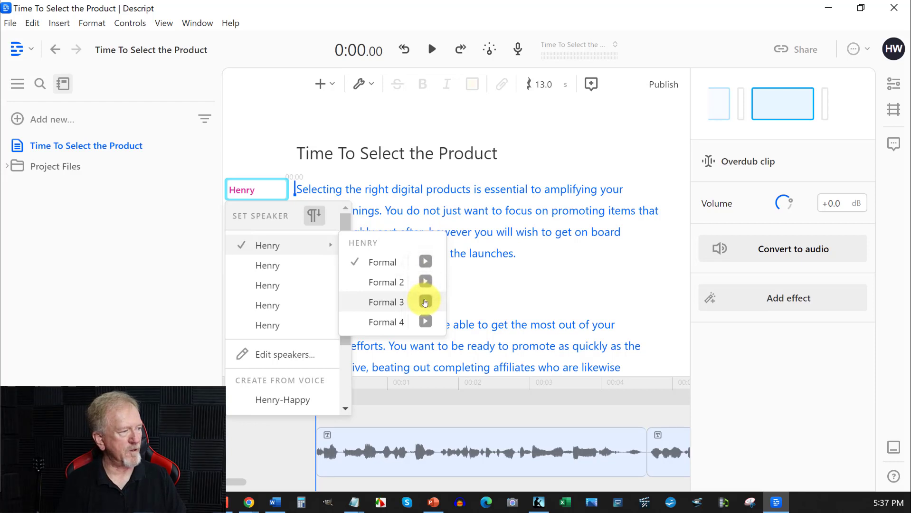
pyautogui.click(425, 301)
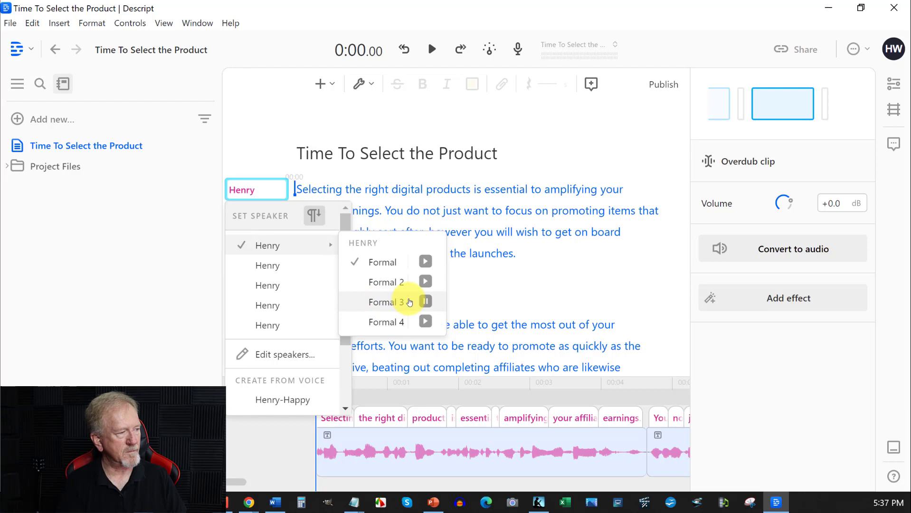
pyautogui.click(426, 321)
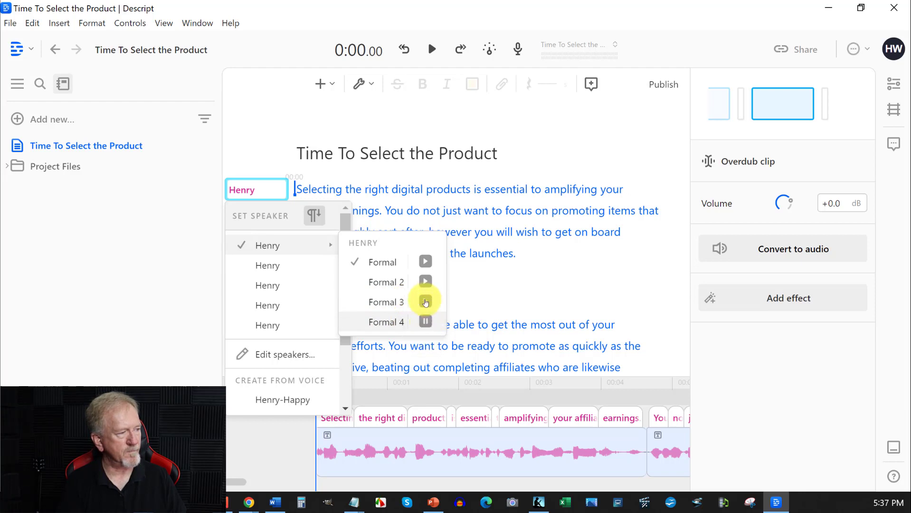
pyautogui.click(378, 302)
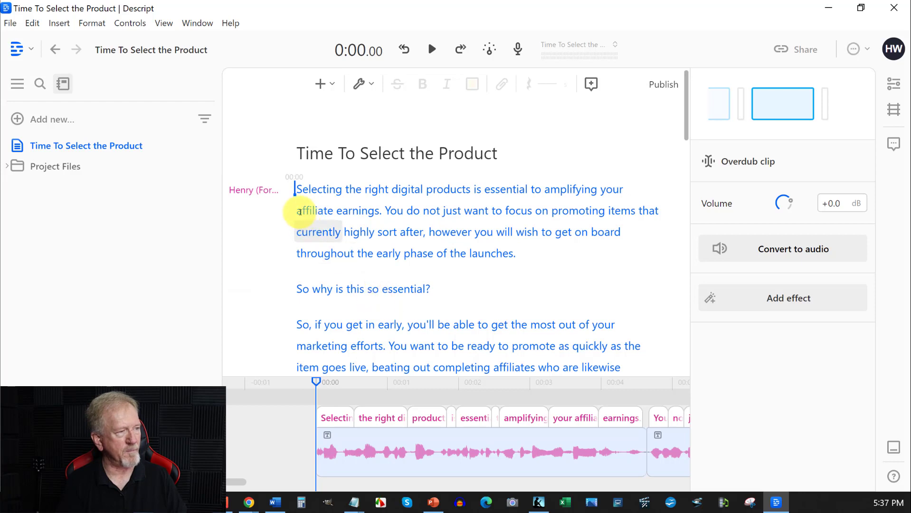
# - Scroll the script and confirm Formal 3 is checked in the speaker menu
pyautogui.moveTo(278, 190)
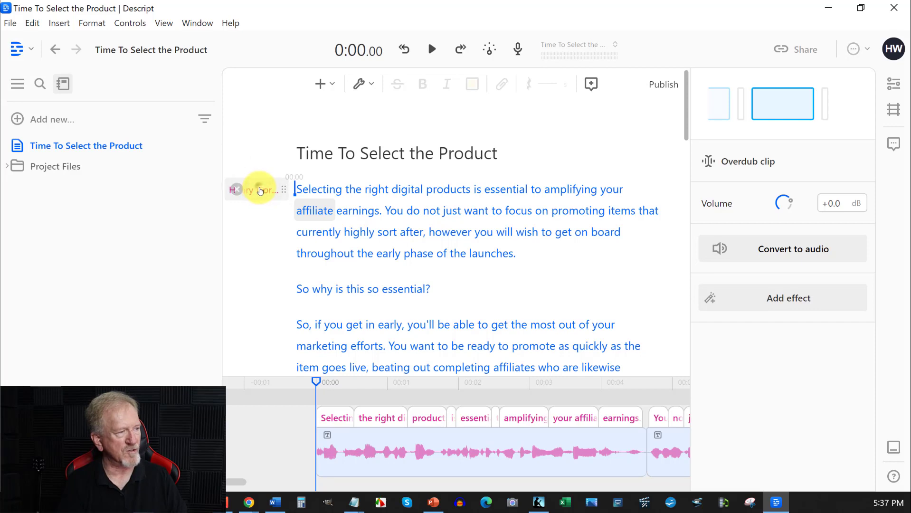
pyautogui.scroll(-10, 259, 188)
pyautogui.scroll(-5, 262, 206)
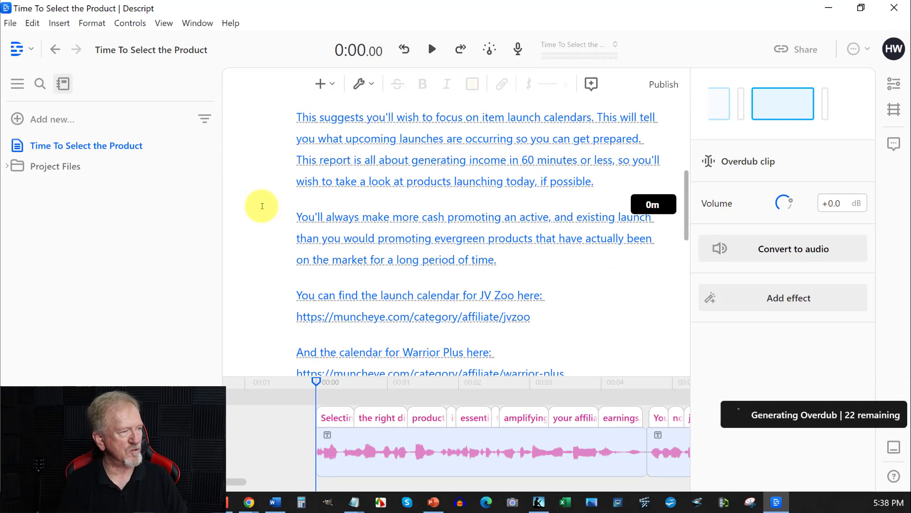
pyautogui.scroll(15, 262, 206)
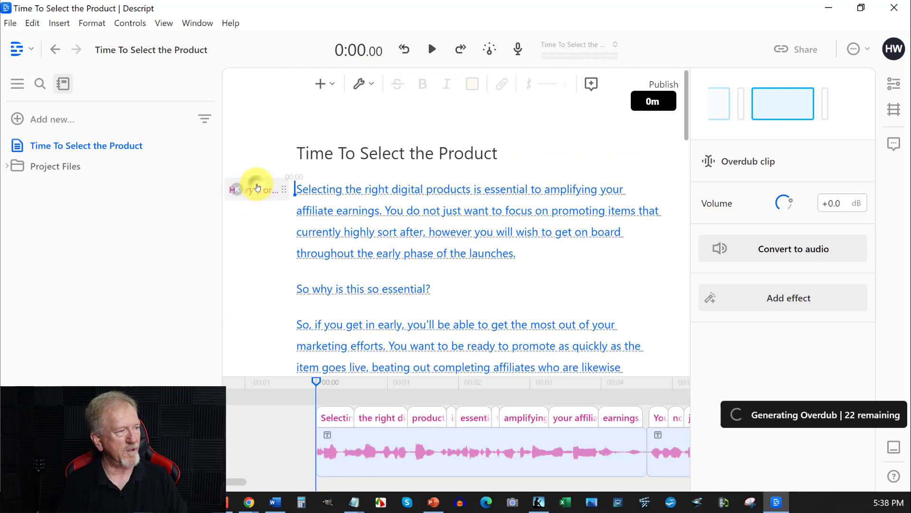
pyautogui.click(257, 188)
pyautogui.moveTo(342, 247)
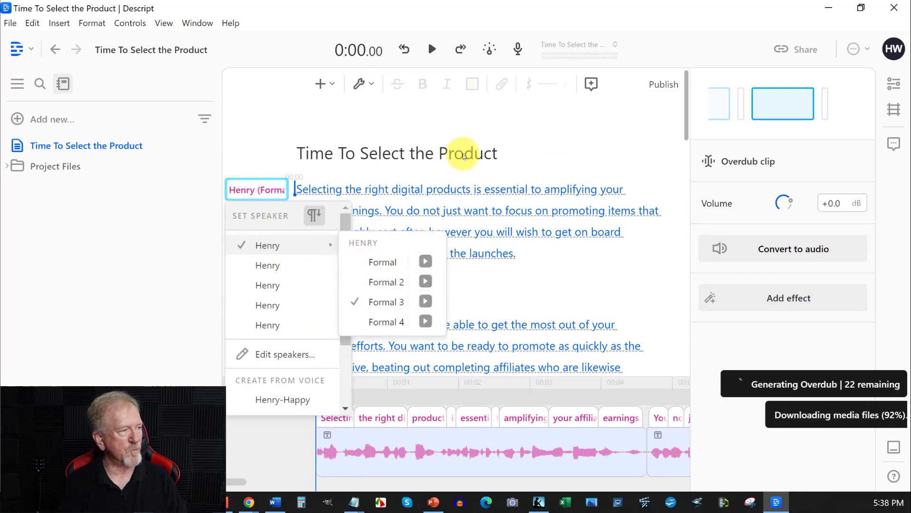
pyautogui.click(528, 154)
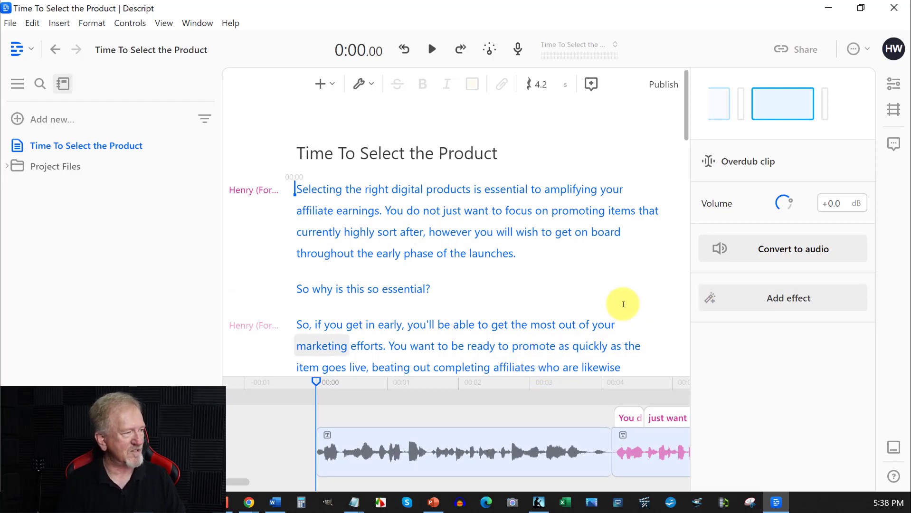
pyautogui.click(297, 325)
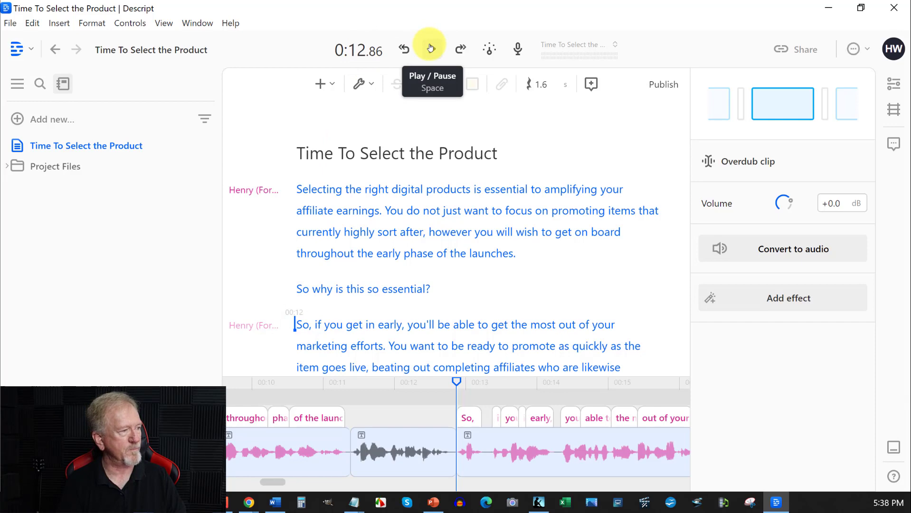
pyautogui.click(431, 48)
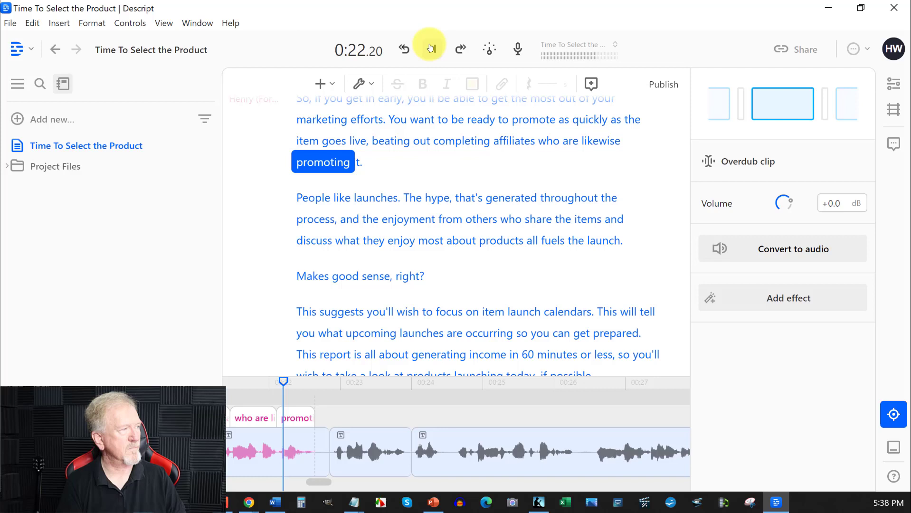
pyautogui.click(431, 48)
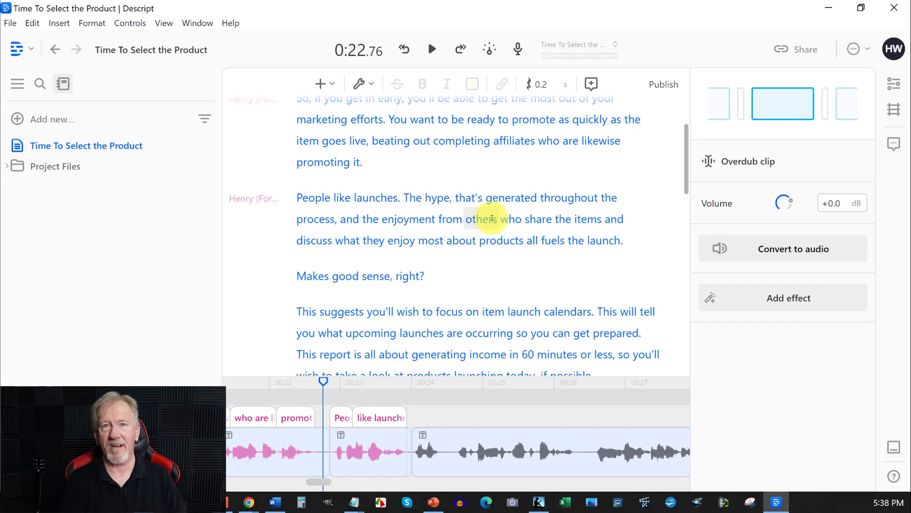
pyautogui.scroll(5, 492, 219)
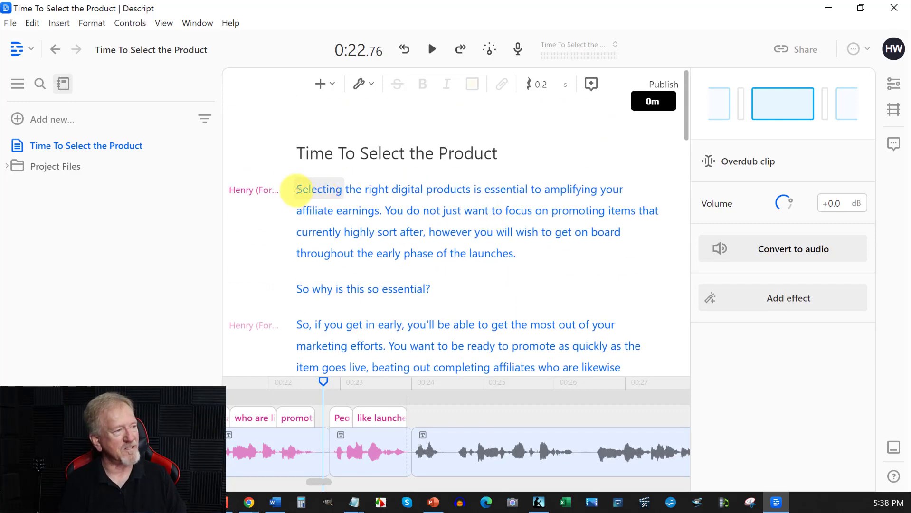
pyautogui.click(296, 190)
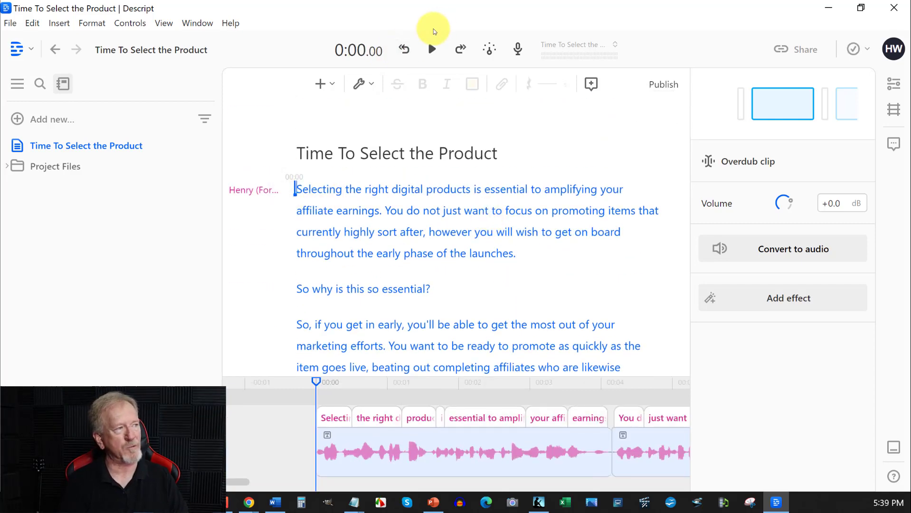
pyautogui.click(433, 49)
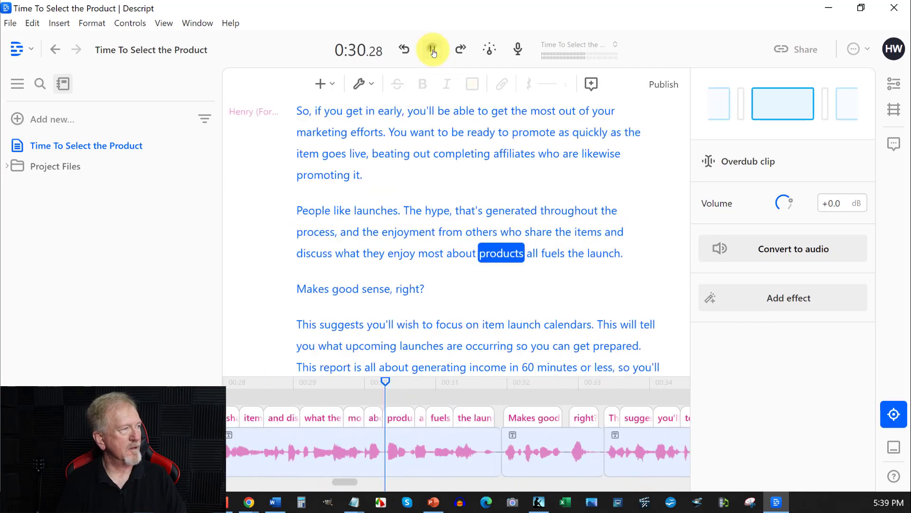
pyautogui.click(433, 50)
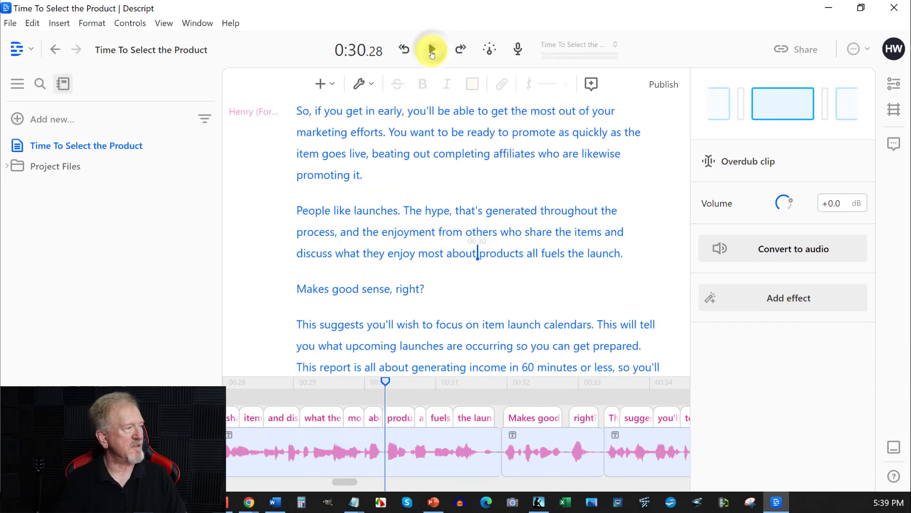
pyautogui.click(475, 252)
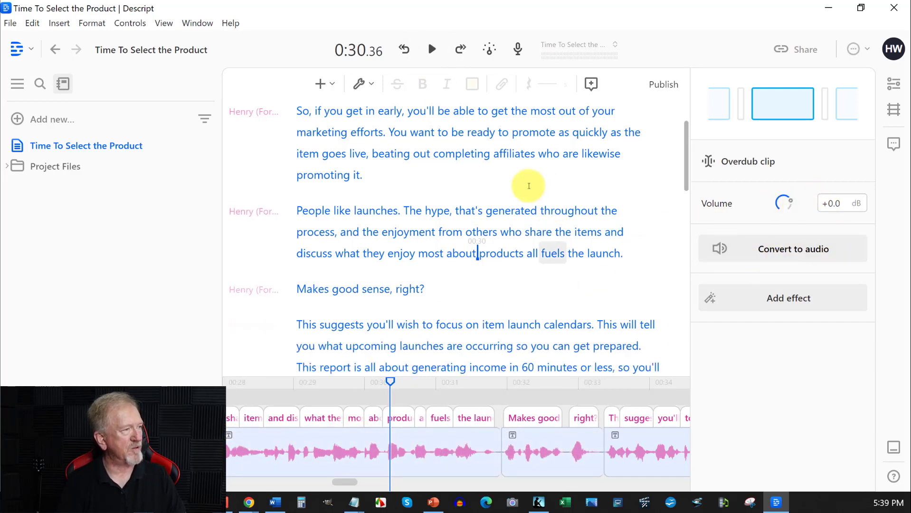
pyautogui.scroll(5, 428, 182)
# - Select the whole script, raise its volume, then restore the project after the save error
pyautogui.moveTo(297, 184); pyautogui.dragTo(413, 230)
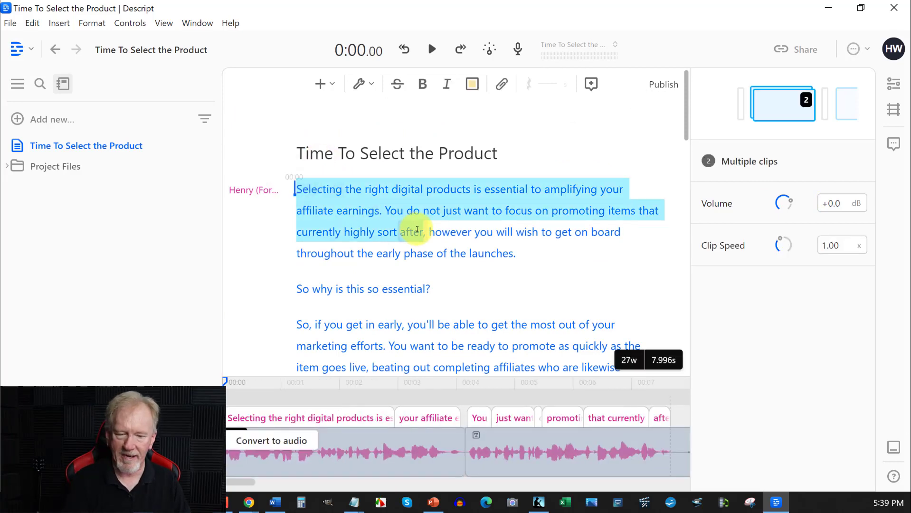
pyautogui.hotkey('ctrl', 'a')
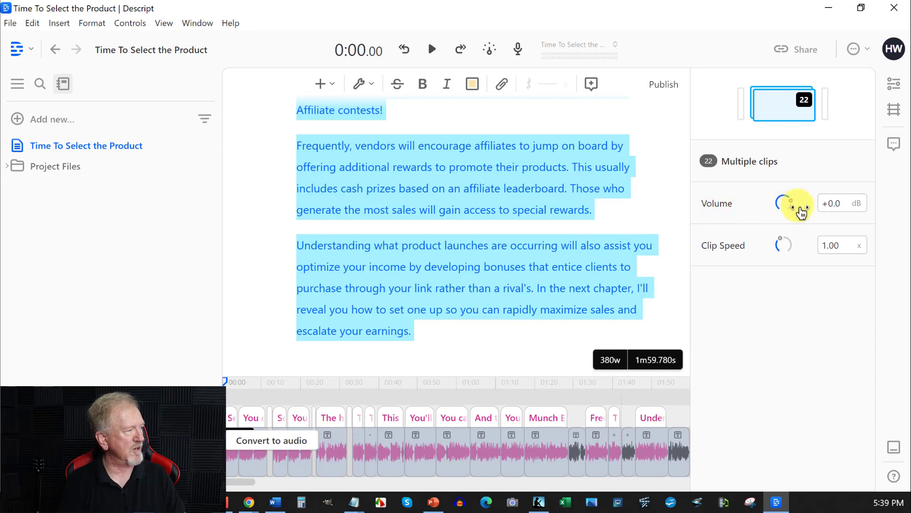
pyautogui.click(864, 199)
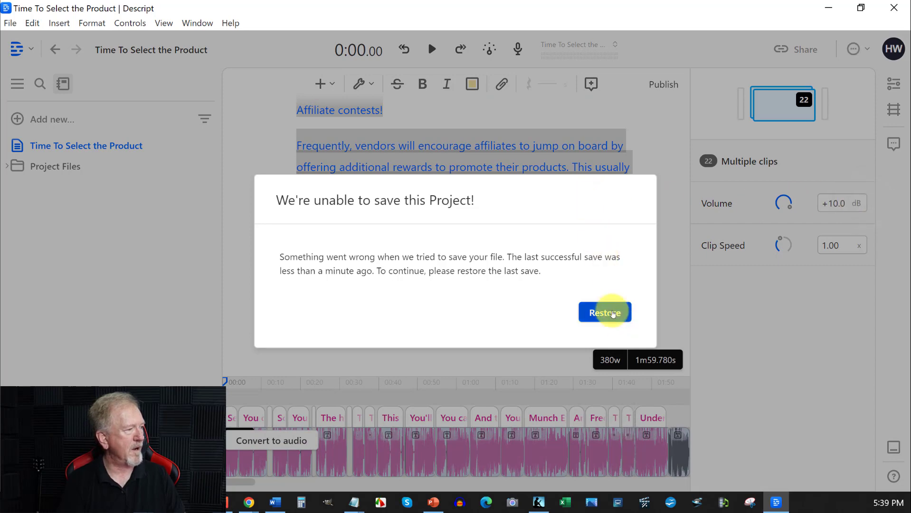
pyautogui.click(613, 312)
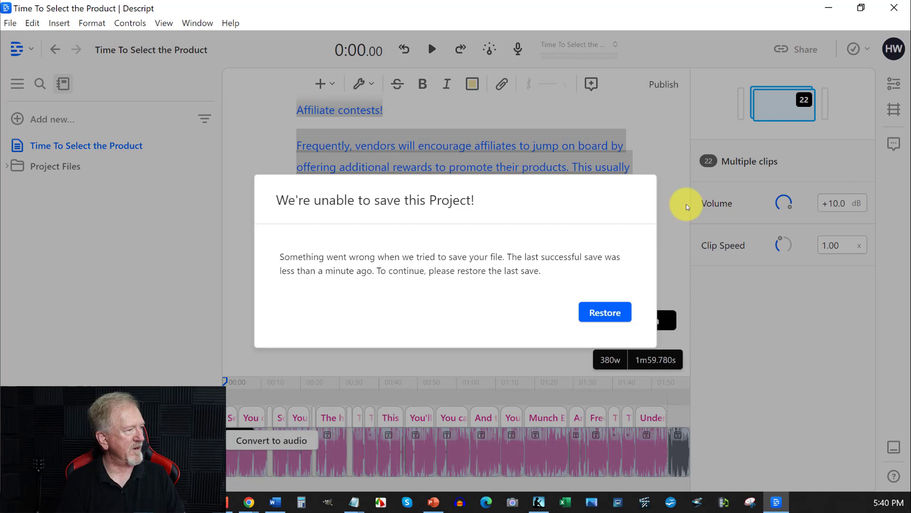
pyautogui.click(618, 312)
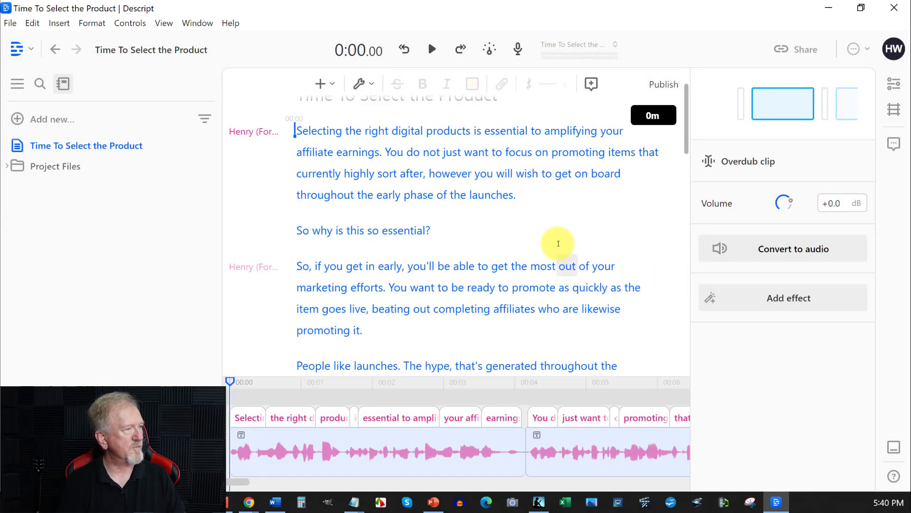
# - Select the entire script and step its clip volume up to +10.0 dB
pyautogui.scroll(1, 558, 244)
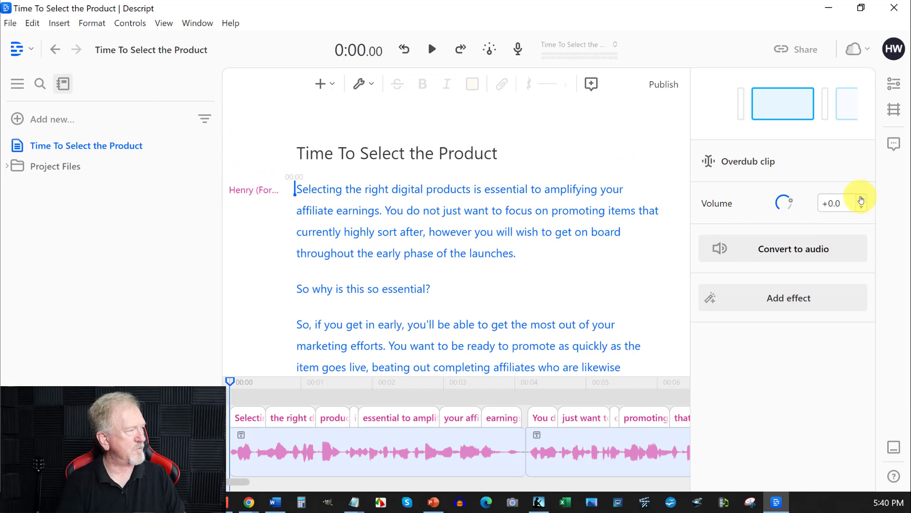
pyautogui.moveTo(863, 200); pyautogui.dragTo(861, 200)
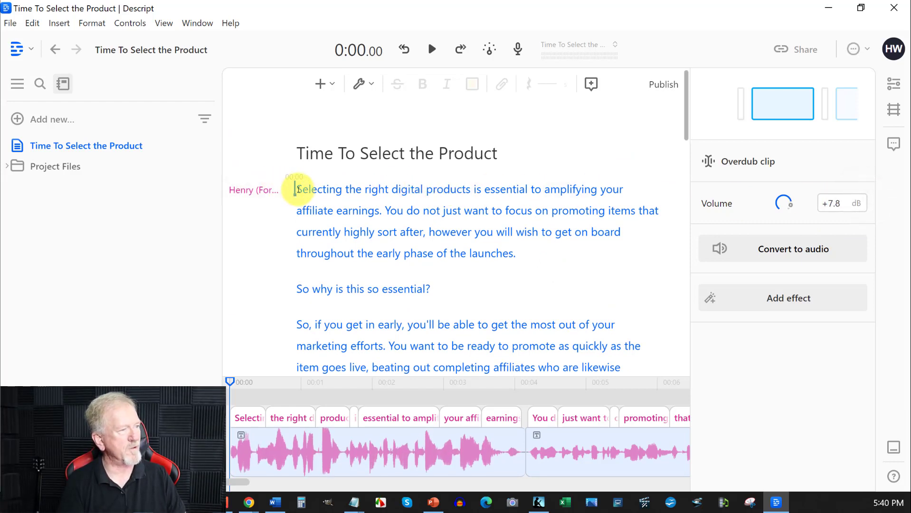
pyautogui.moveTo(297, 190); pyautogui.dragTo(451, 275)
pyautogui.hotkey('ctrl', 'a')
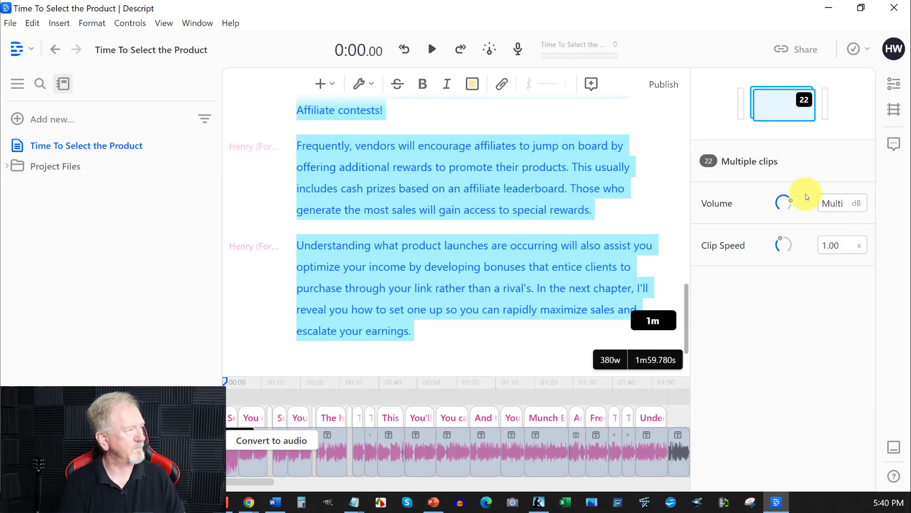
pyautogui.click(863, 202)
pyautogui.click(862, 201)
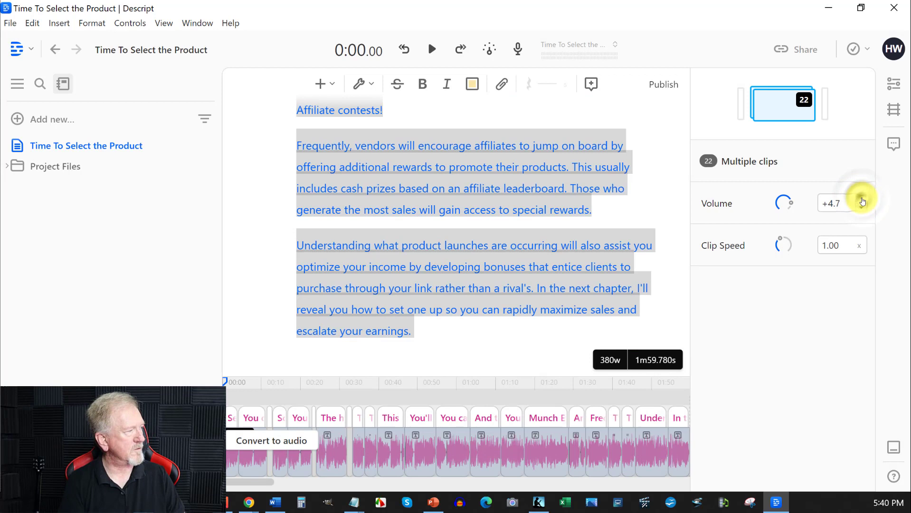
pyautogui.click(862, 201)
pyautogui.click(862, 201)
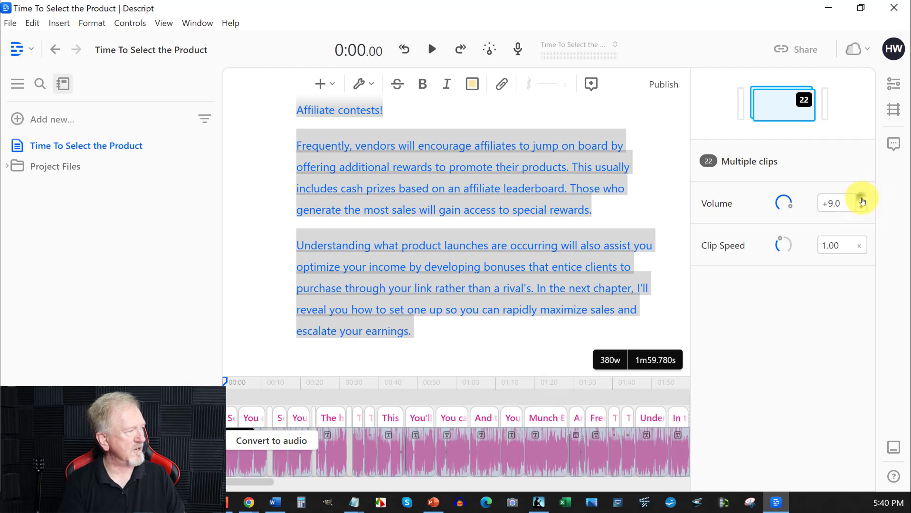
pyautogui.click(863, 202)
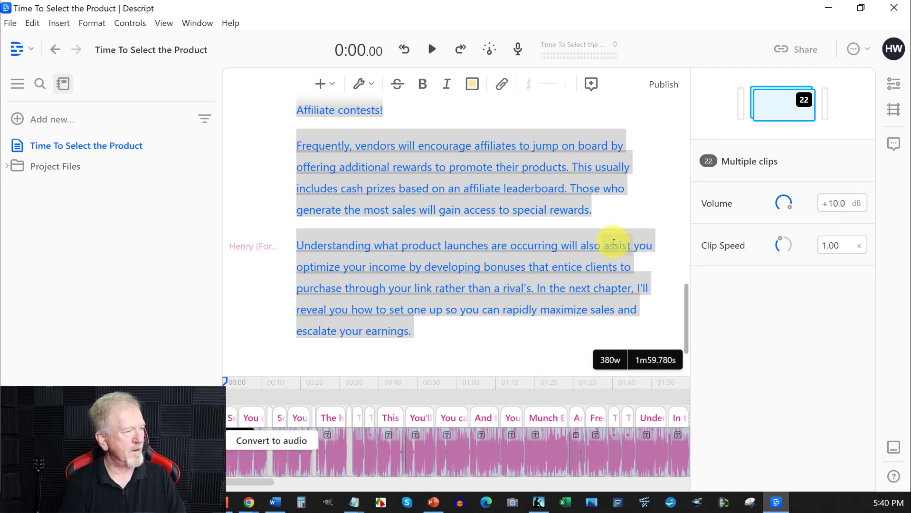
# - Lower the volume to +7.8 dB and clear the selection
pyautogui.click(862, 208)
pyautogui.click(863, 209)
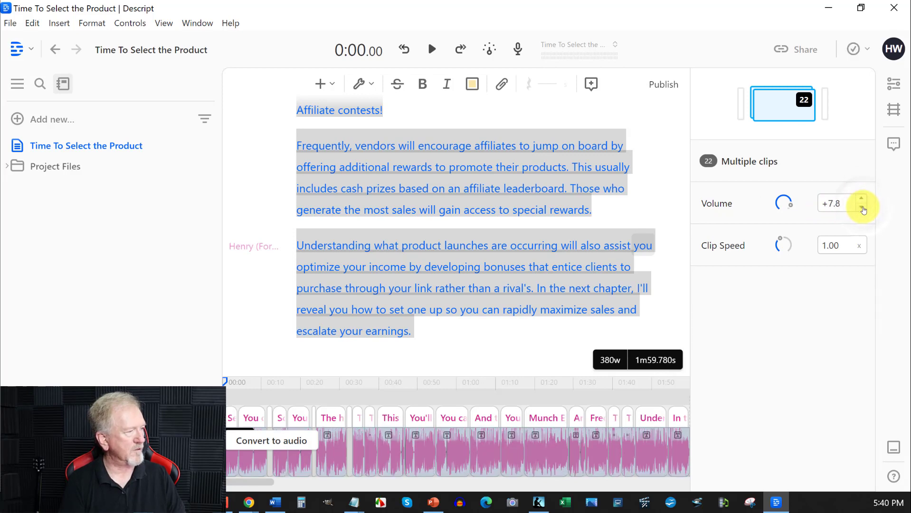
pyautogui.scroll(15, 406, 199)
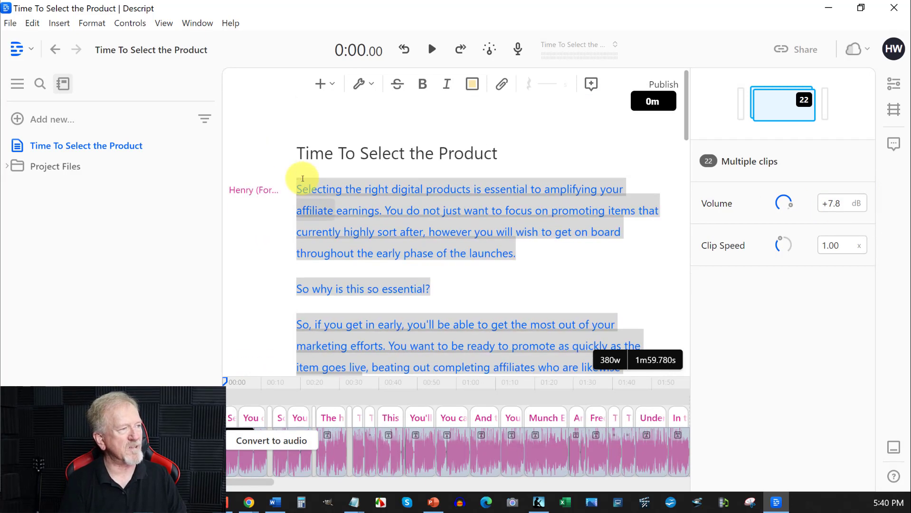
pyautogui.click(296, 187)
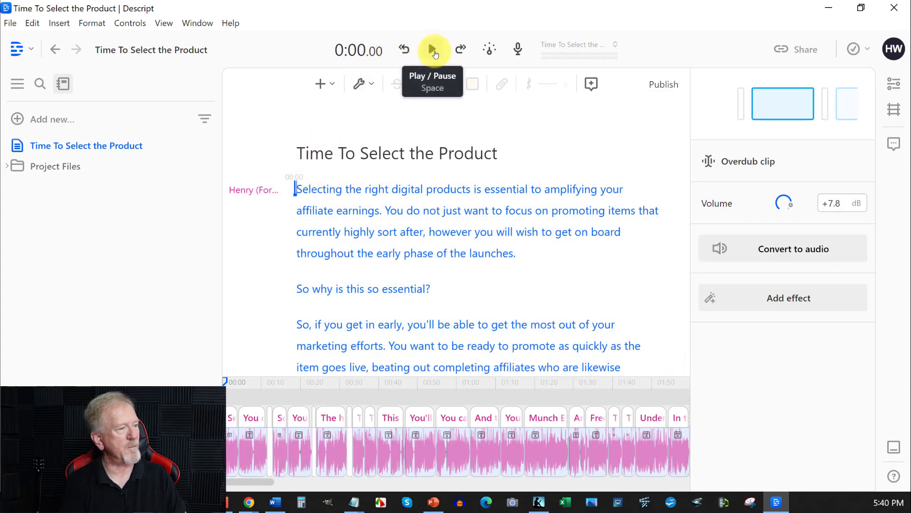
# - Insert 'are' before 'currently' in the first paragraph and replay the opening
pyautogui.click(435, 53)
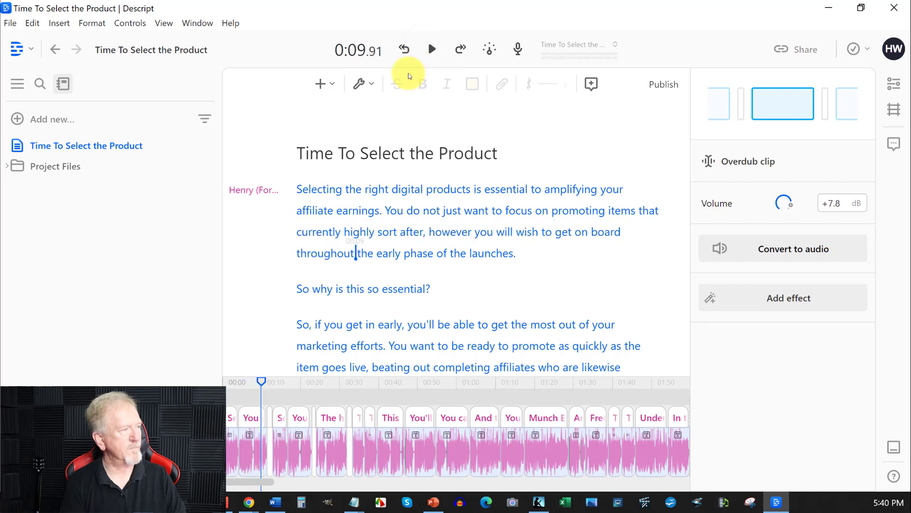
pyautogui.click(662, 210)
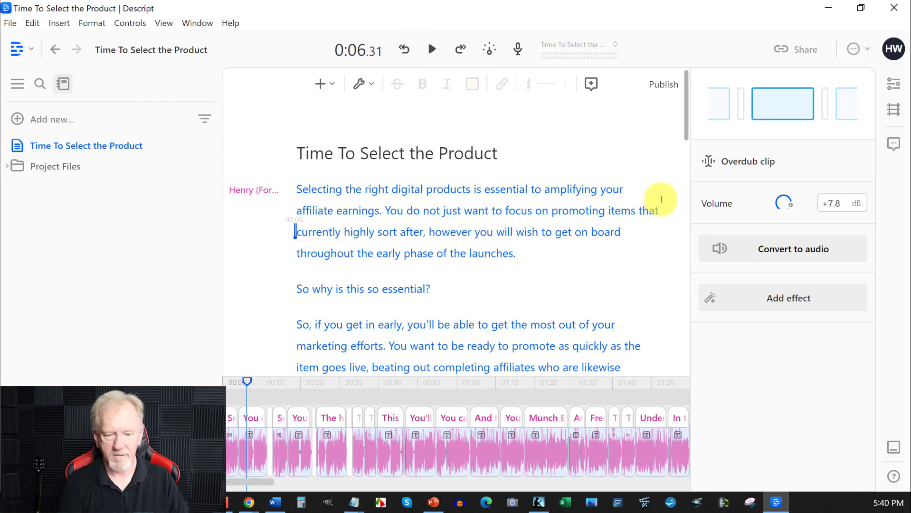
pyautogui.write('are')
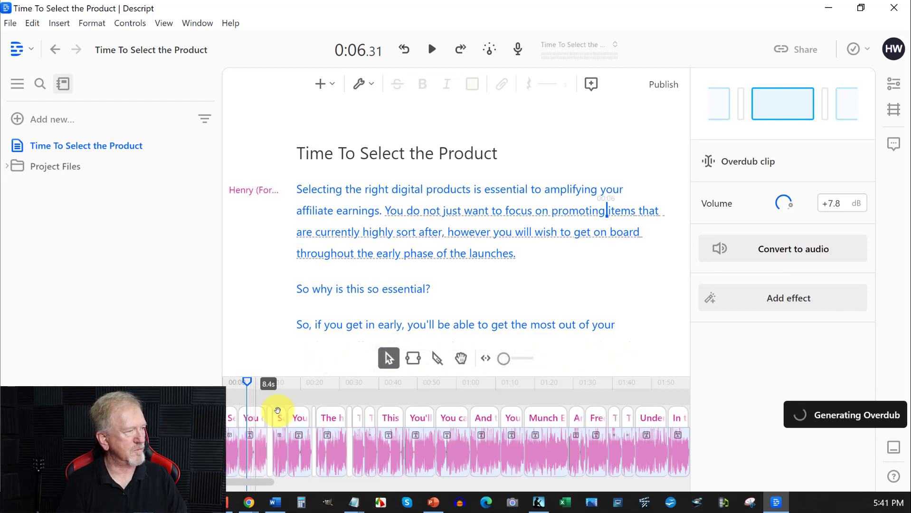
pyautogui.click(295, 187)
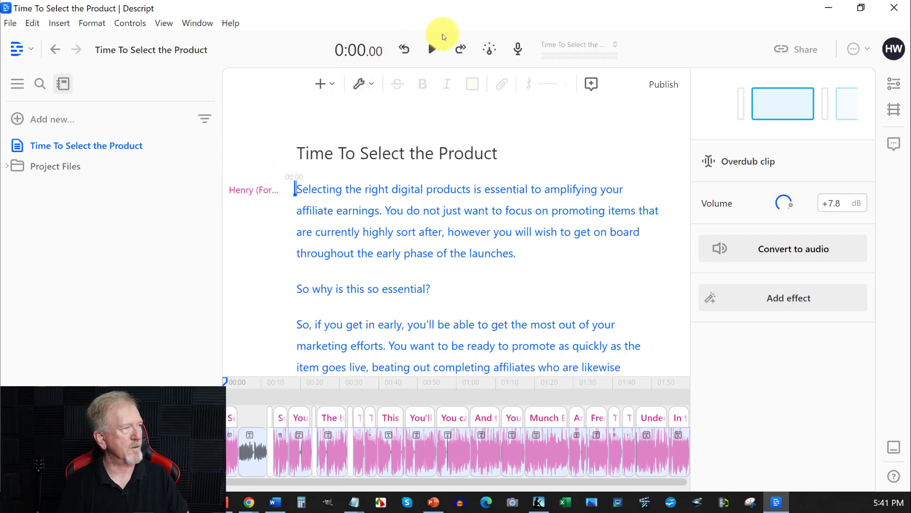
pyautogui.click(434, 49)
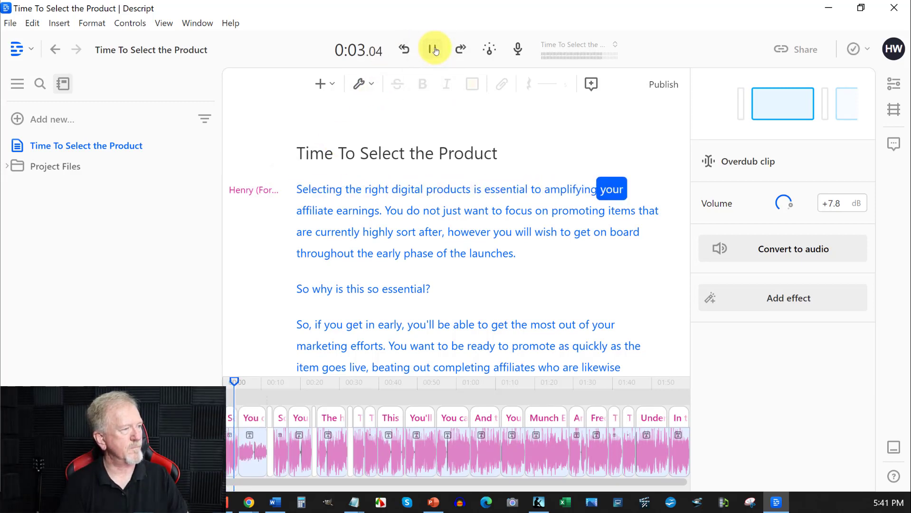
# - Select the sentence beginning 'You do not' and boost its volume to +10.0 dB
pyautogui.click(433, 50)
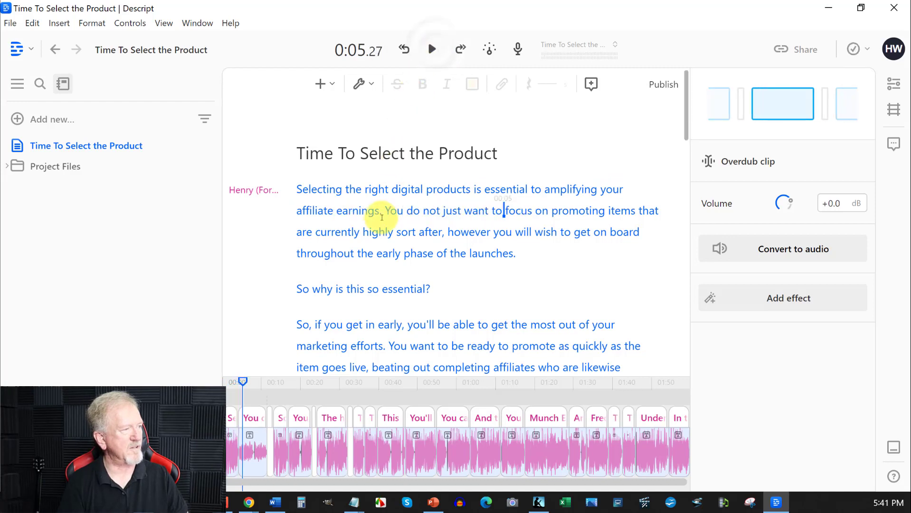
pyautogui.moveTo(386, 207); pyautogui.dragTo(487, 232)
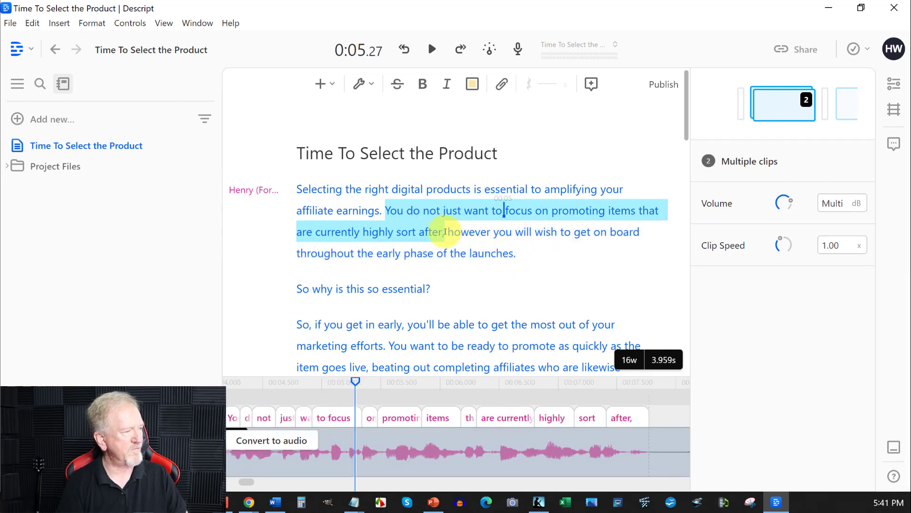
pyautogui.moveTo(445, 231); pyautogui.dragTo(446, 231)
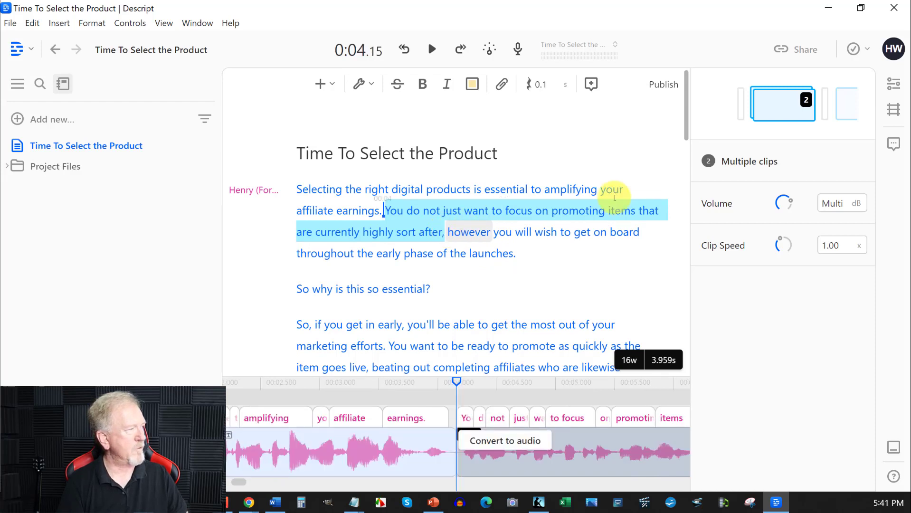
pyautogui.moveTo(862, 200); pyautogui.dragTo(863, 200)
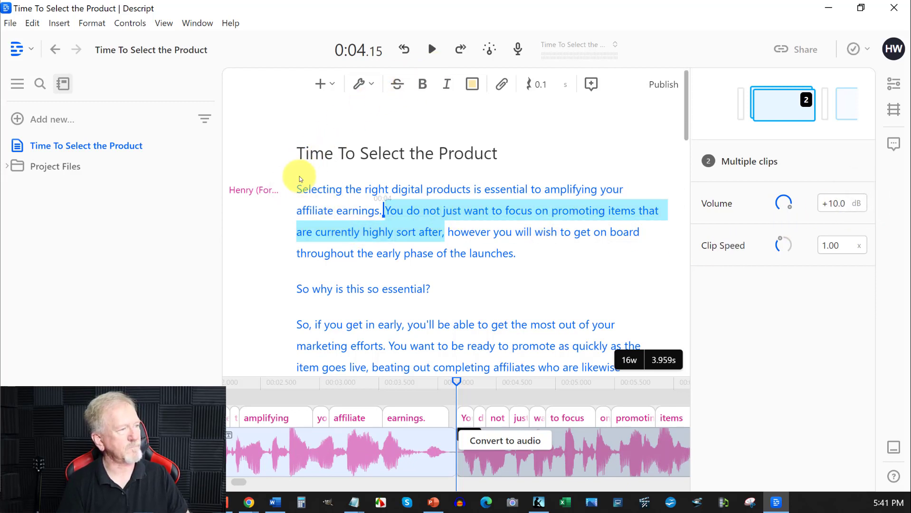
pyautogui.click(297, 189)
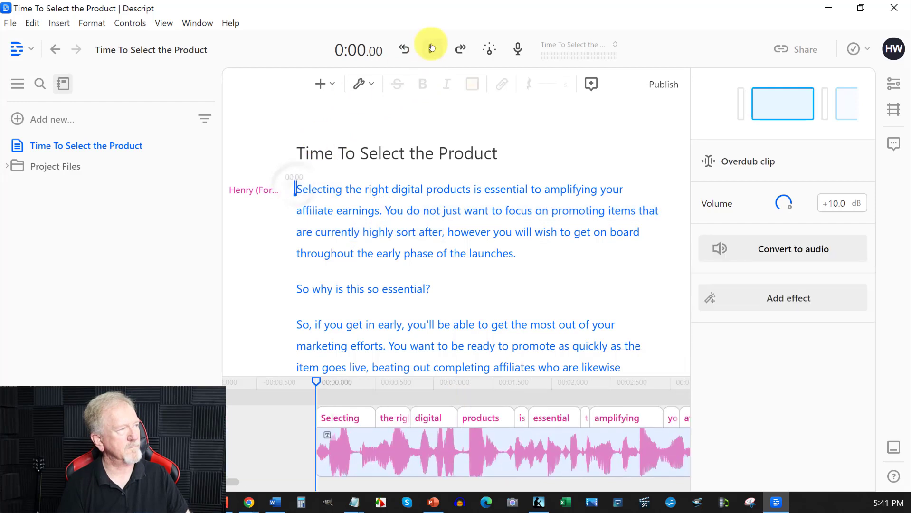
pyautogui.click(432, 48)
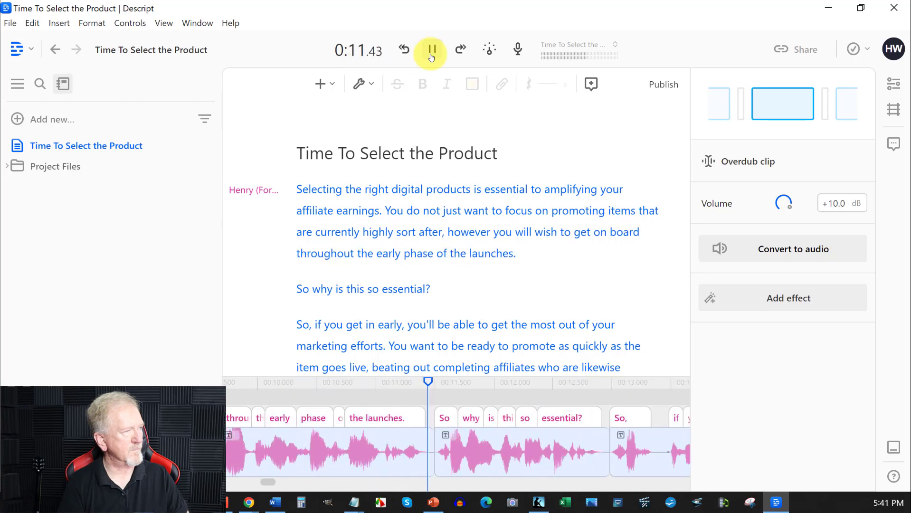
pyautogui.click(431, 53)
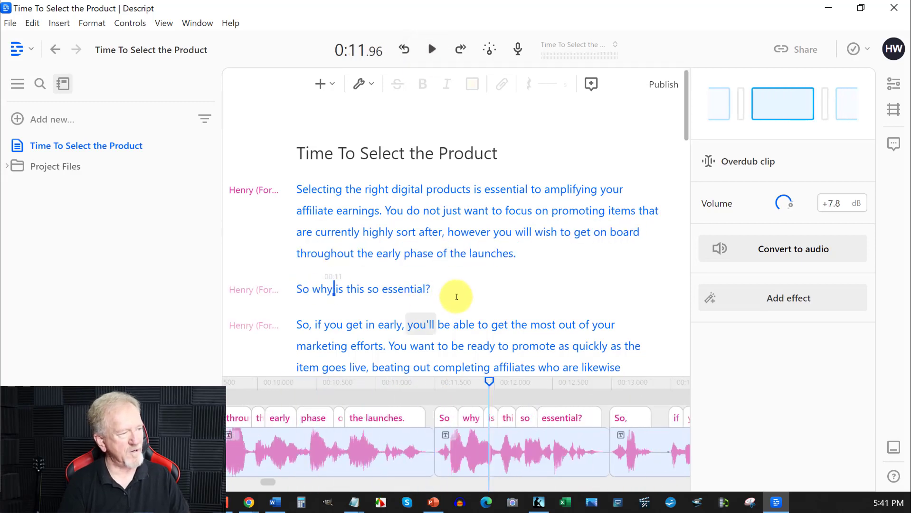
pyautogui.scroll(-9, 510, 230)
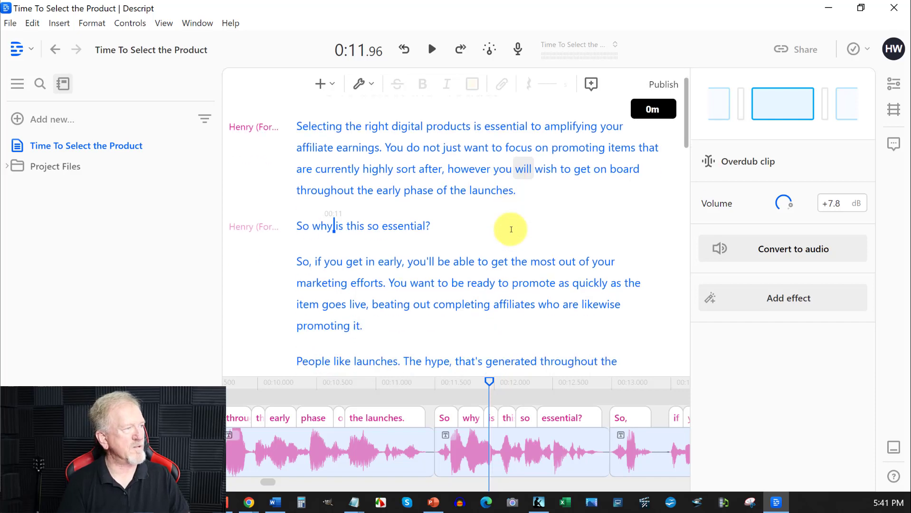
pyautogui.scroll(-3, 511, 229)
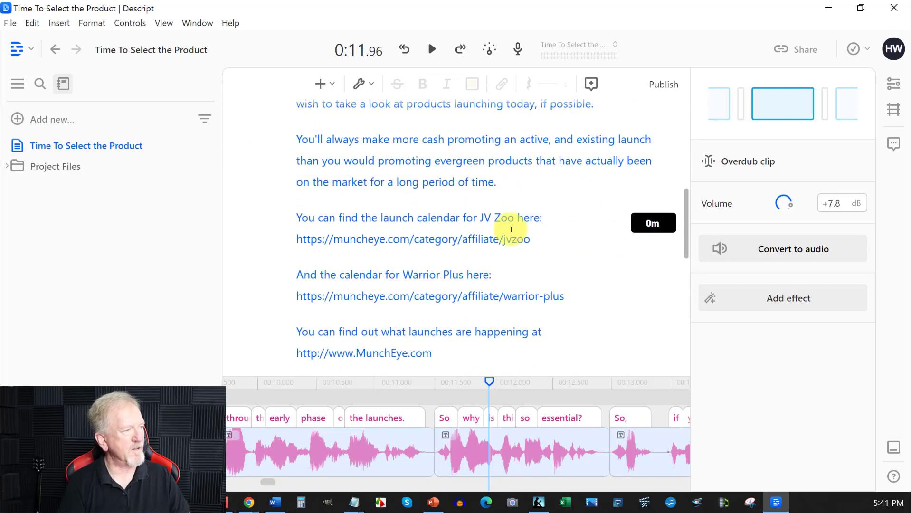
pyautogui.click(299, 217)
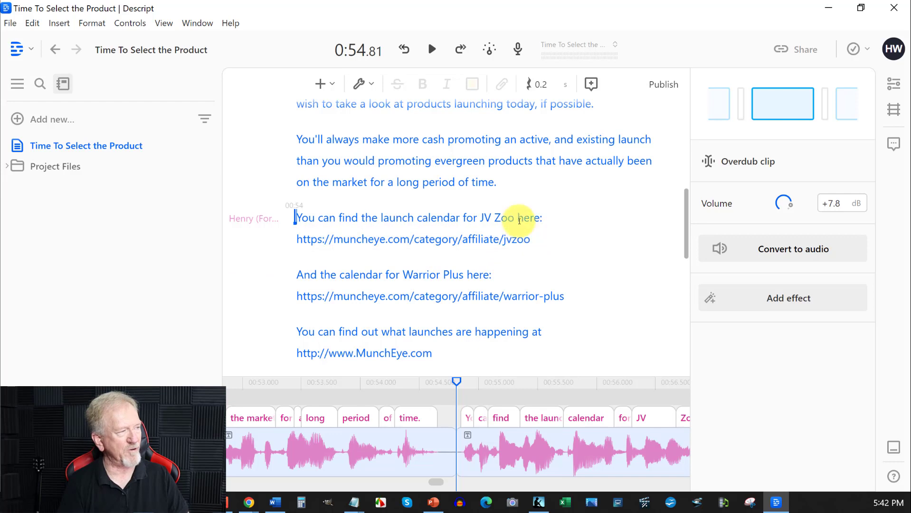
pyautogui.click(433, 51)
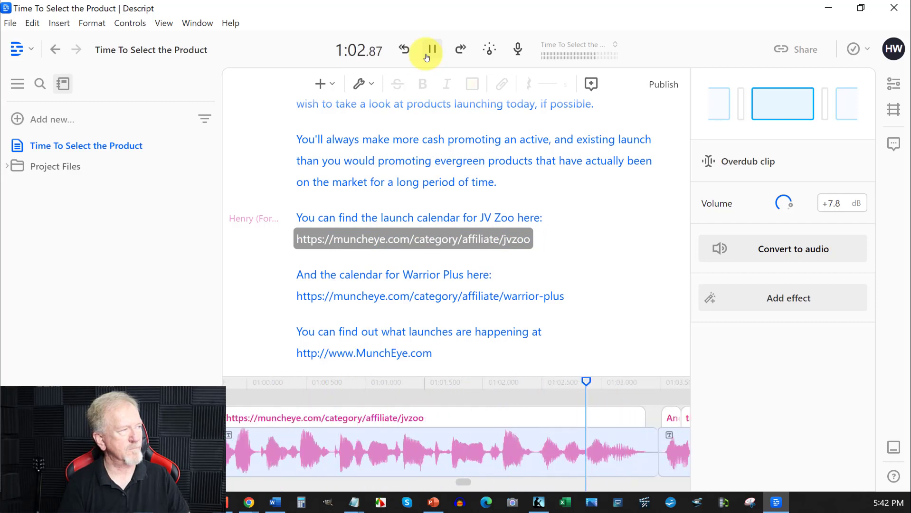
pyautogui.click(427, 55)
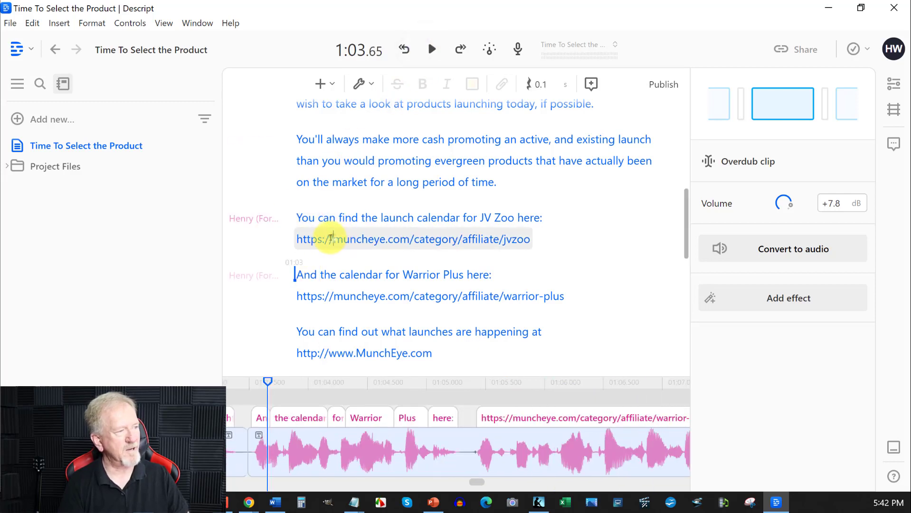
pyautogui.moveTo(331, 239); pyautogui.dragTo(281, 227)
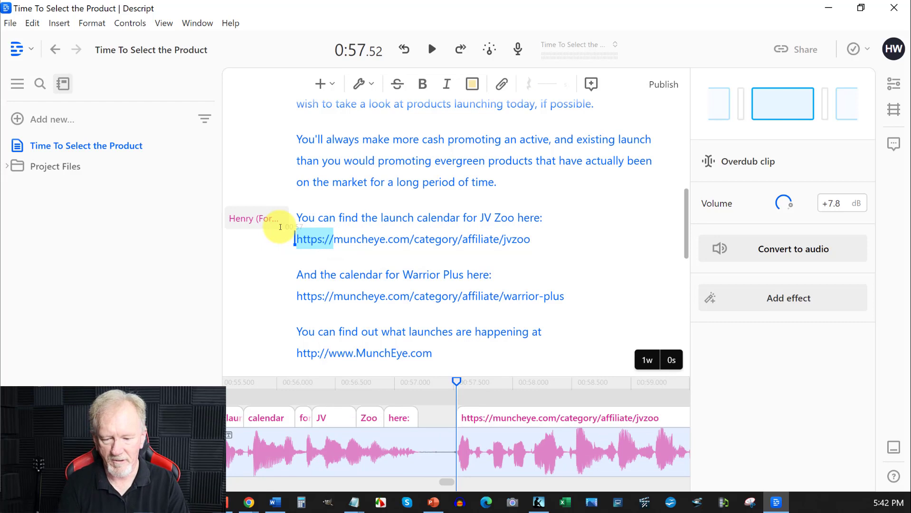
pyautogui.write('www.')
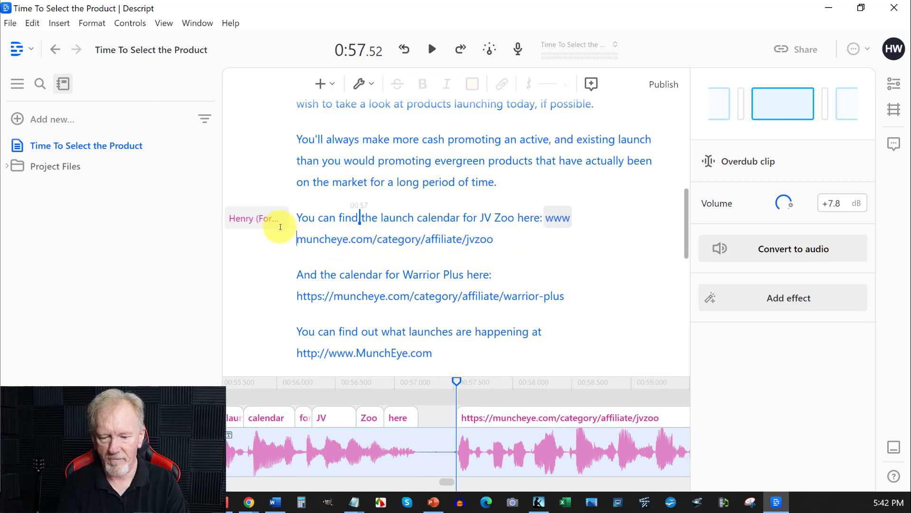
pyautogui.write('do')
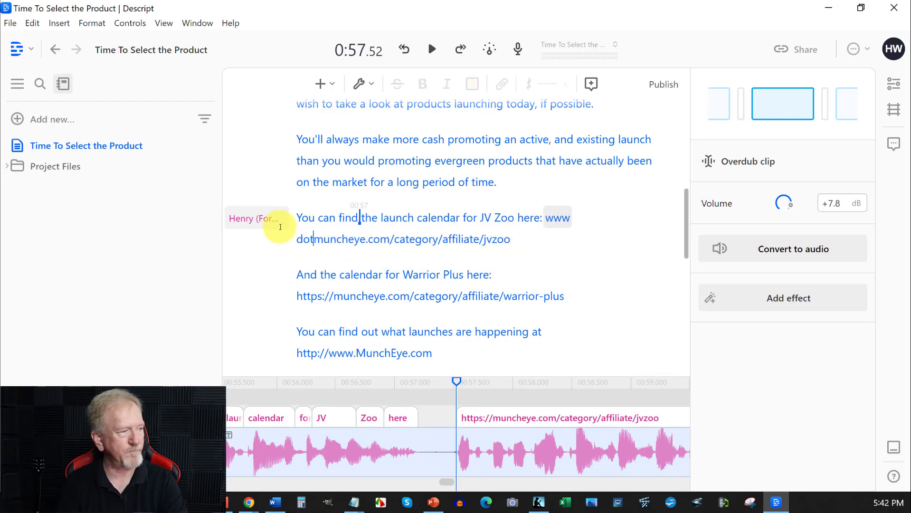
pyautogui.write('t')
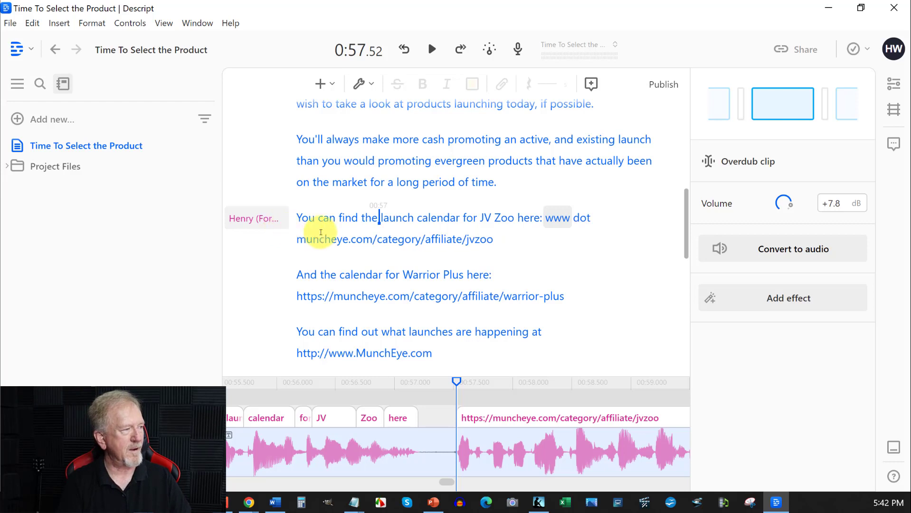
pyautogui.click(544, 217)
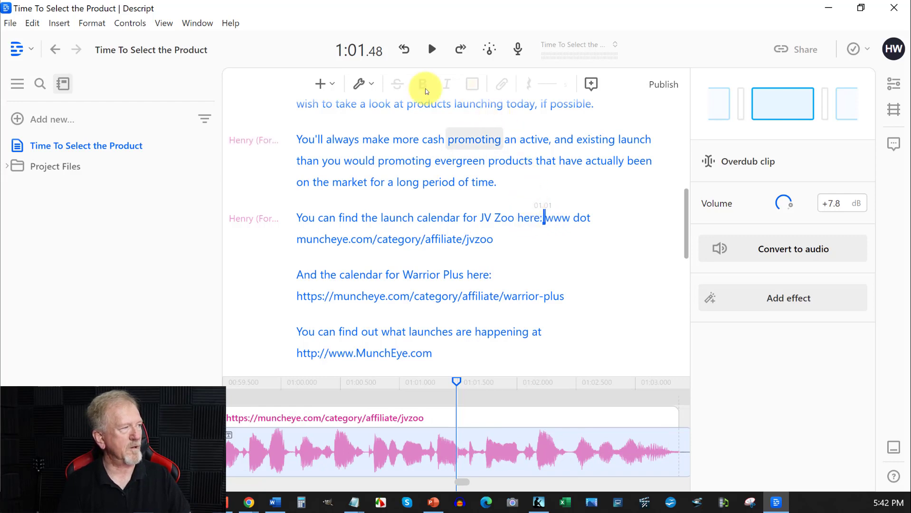
pyautogui.click(298, 218)
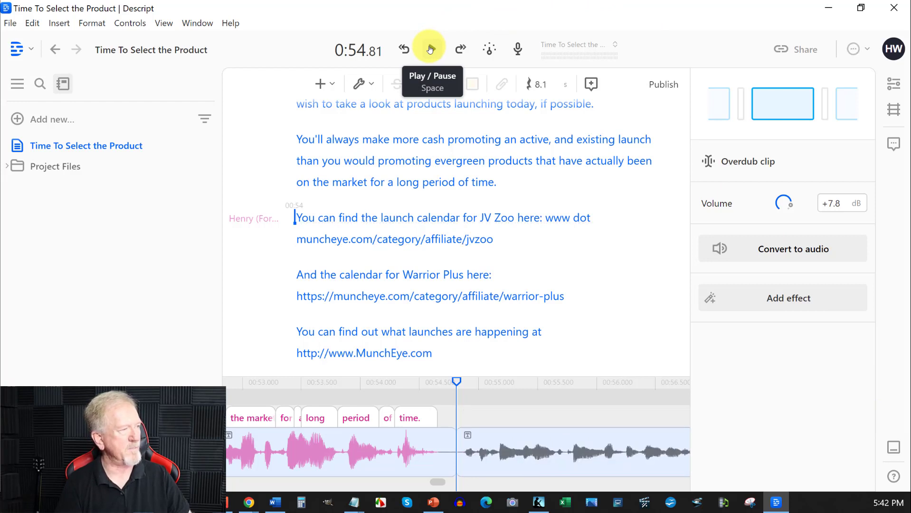
pyautogui.click(430, 49)
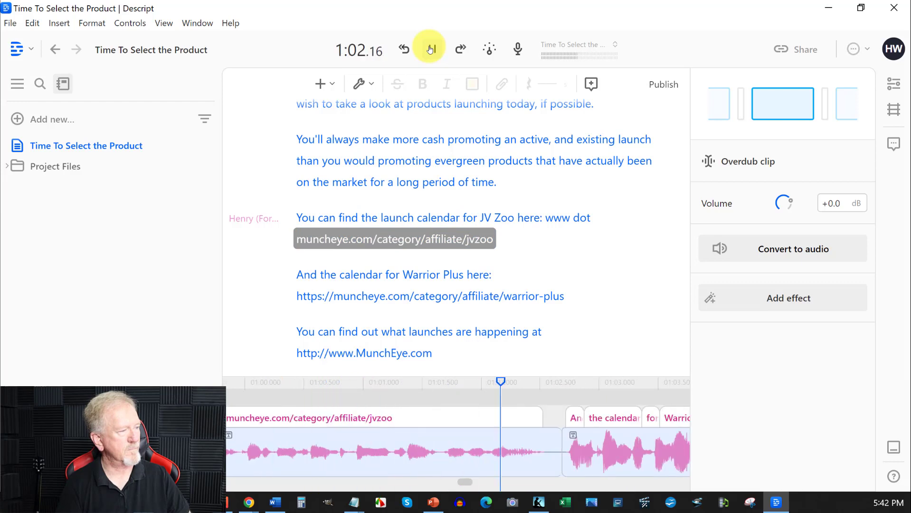
pyautogui.click(430, 49)
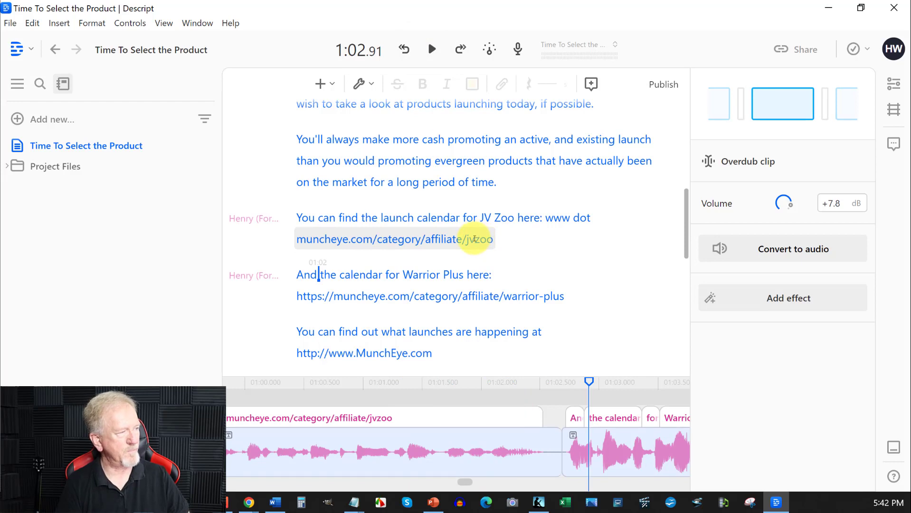
# - Change the muncheye link ending to 'jv-zoo' and play back the edited JV Zoo sentence
pyautogui.click(474, 239)
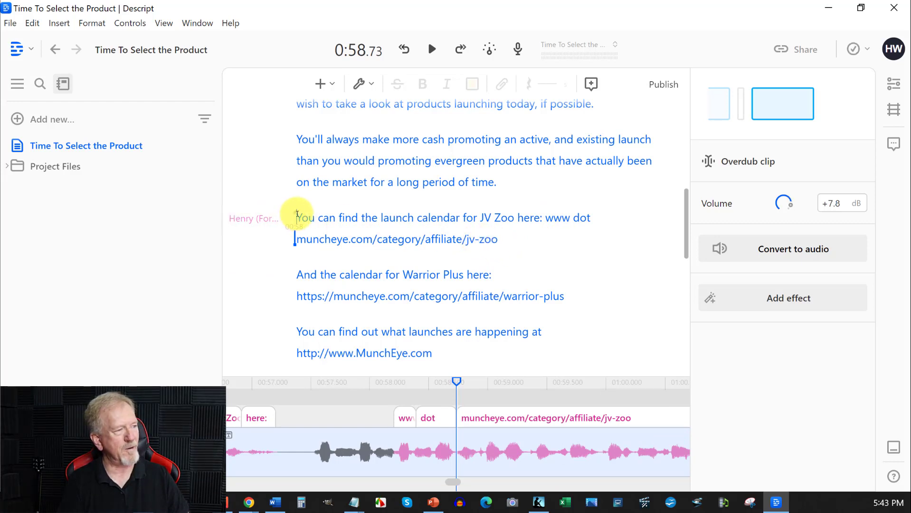
pyautogui.click(296, 218)
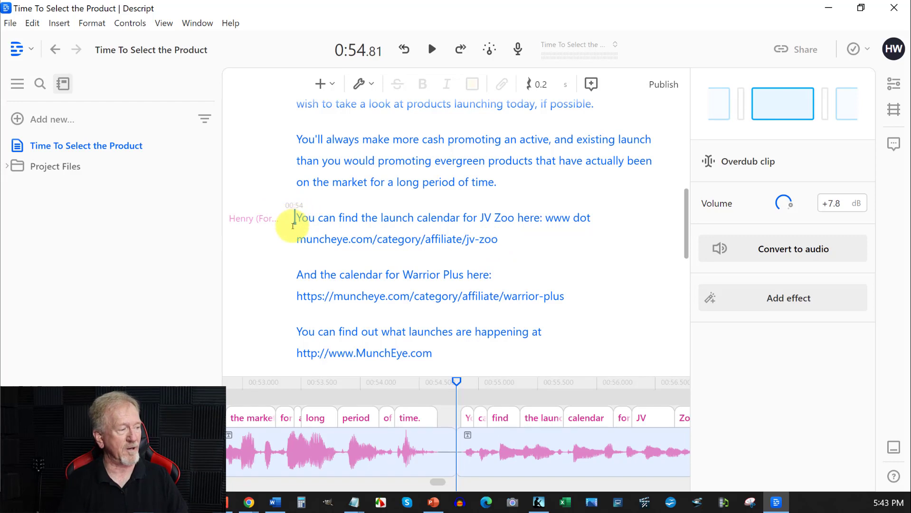
pyautogui.click(432, 49)
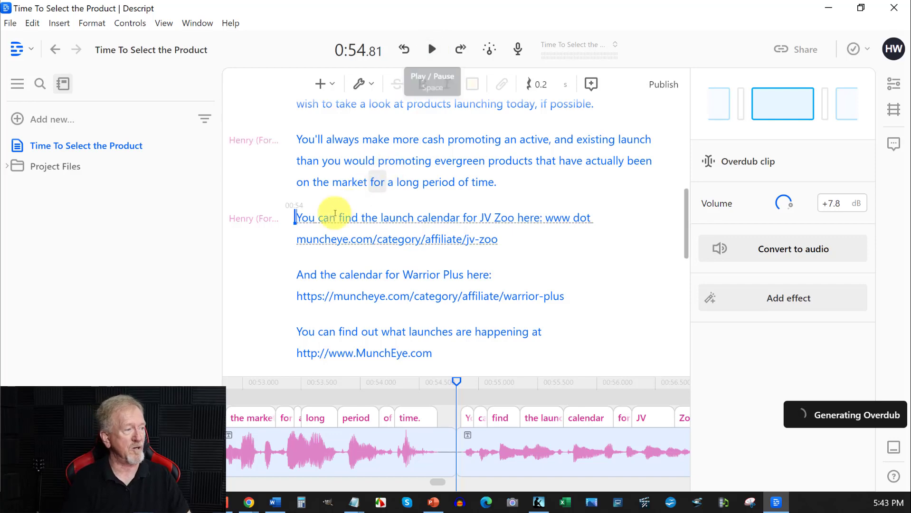
# - Raise the JV Zoo link sentence's volume to +10.0 dB and play it back to check
pyautogui.moveTo(294, 218); pyautogui.dragTo(503, 241)
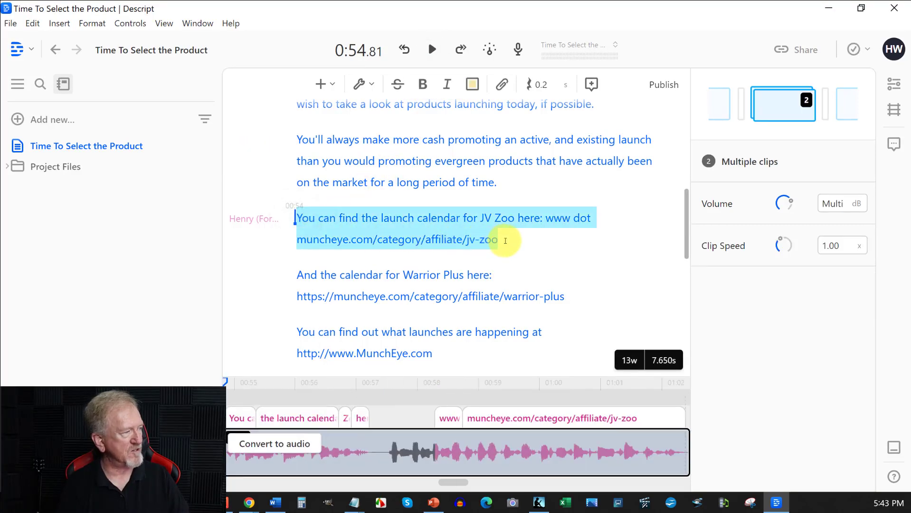
pyautogui.moveTo(864, 201); pyautogui.dragTo(864, 201)
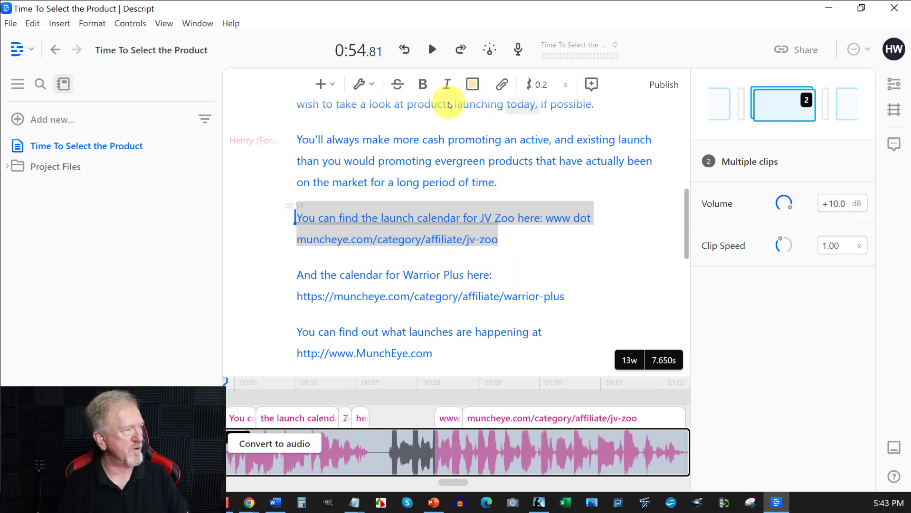
pyautogui.click(297, 219)
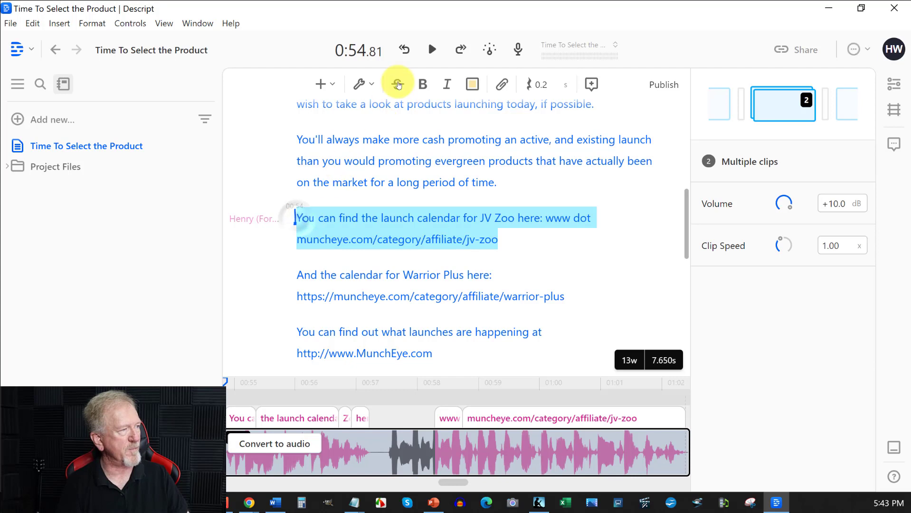
pyautogui.click(430, 49)
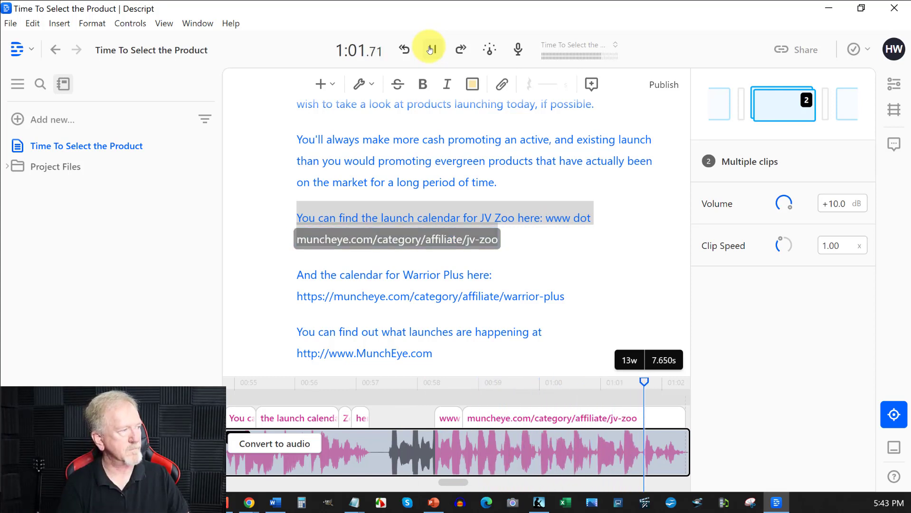
pyautogui.click(430, 49)
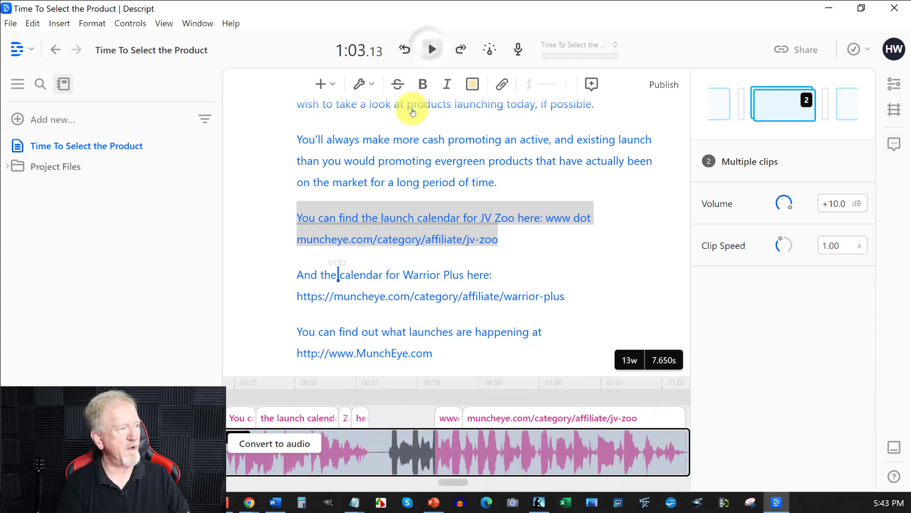